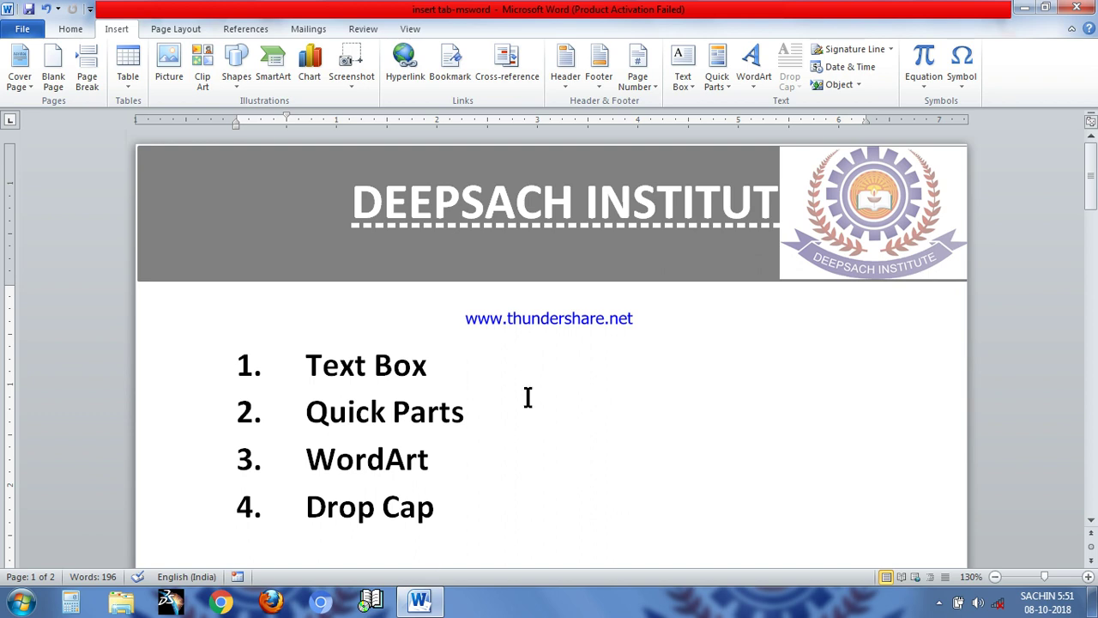
- Insert a Conservative Quote text box and replace its placeholder with 'Jhhgfjdgjfsdhgf sdhfksd'
scroll(525, 402, "down", 1)
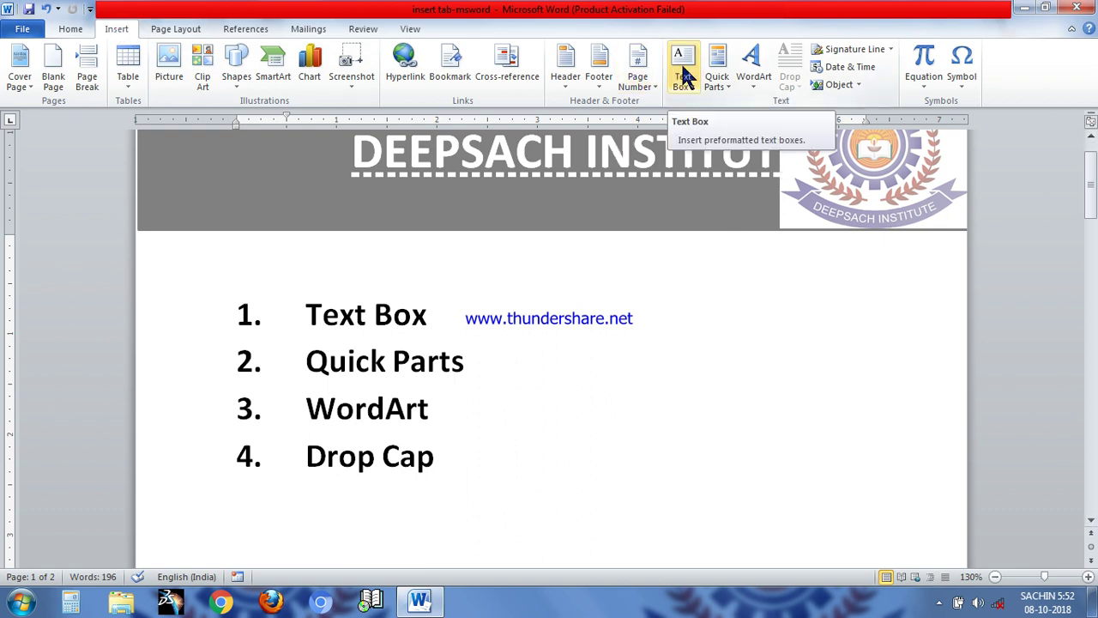
left_click(684, 76)
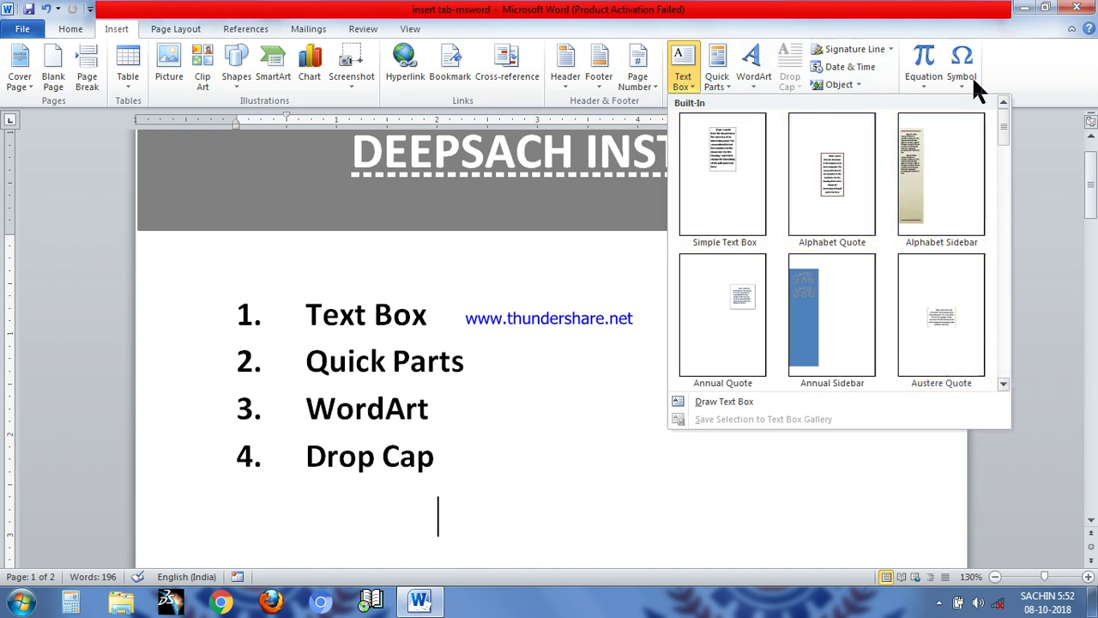
left_click_drag(1005, 123, 1005, 177)
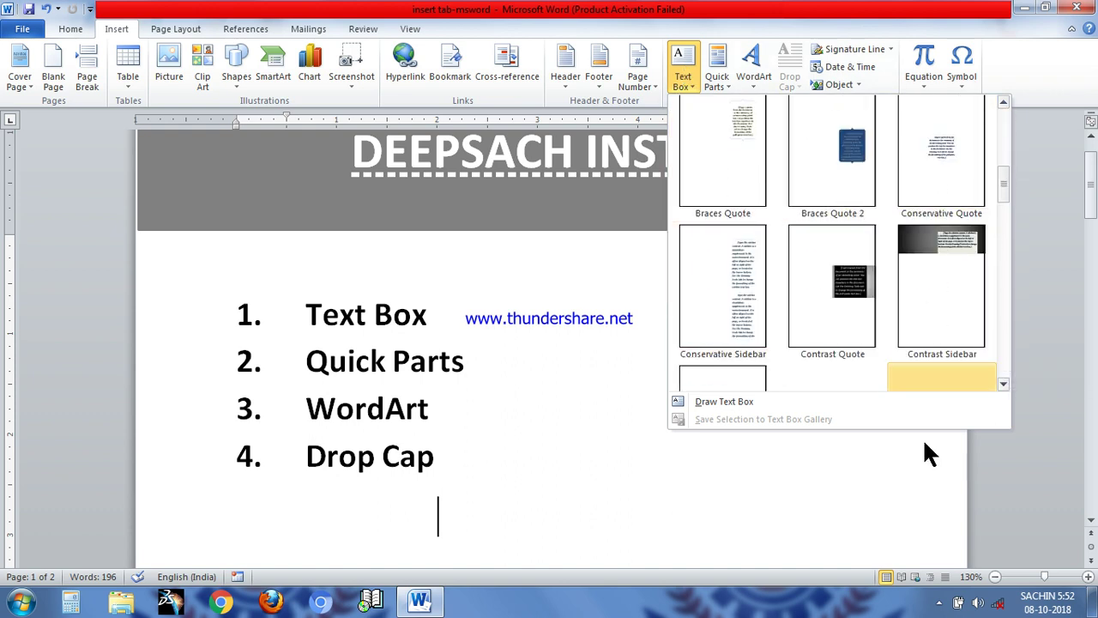
left_click(927, 150)
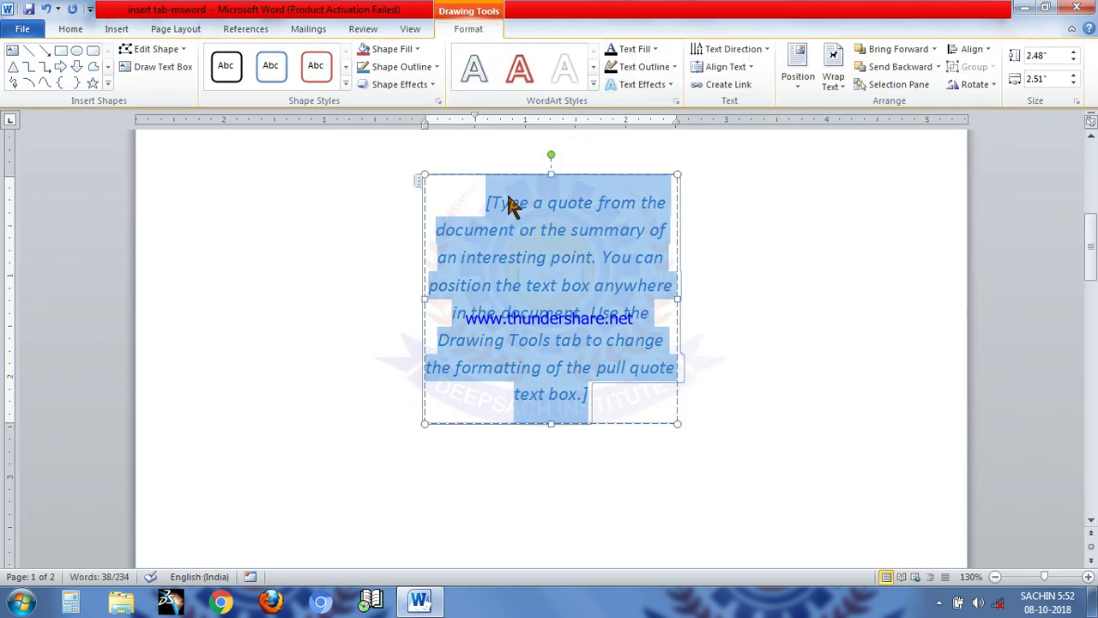
type("Jhhgfjdgjfsdhgf sdhfk")
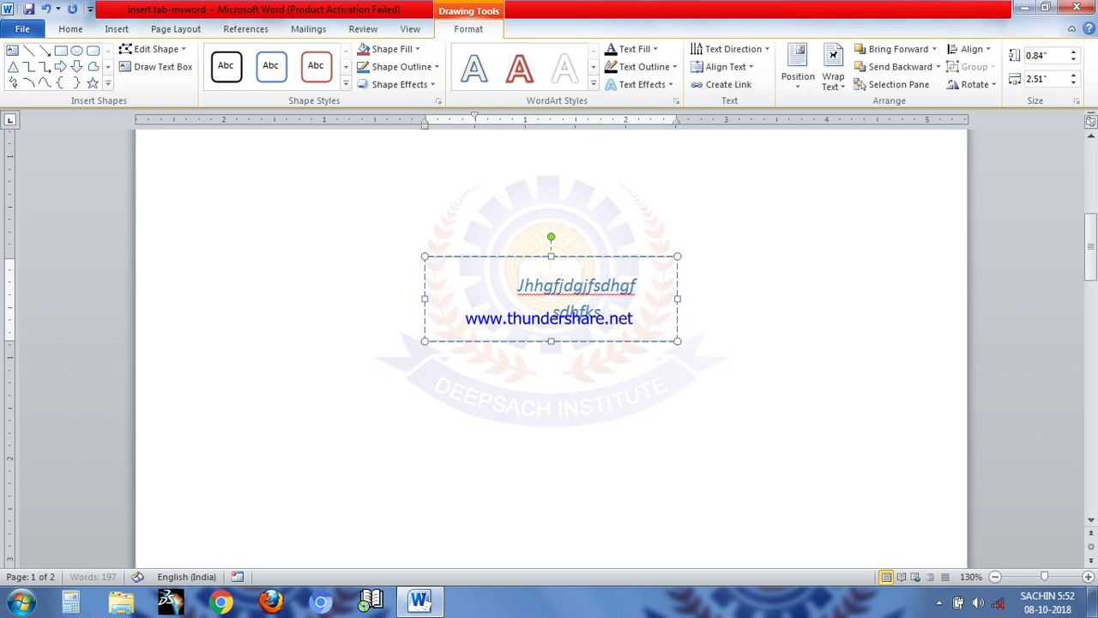
type("sd")
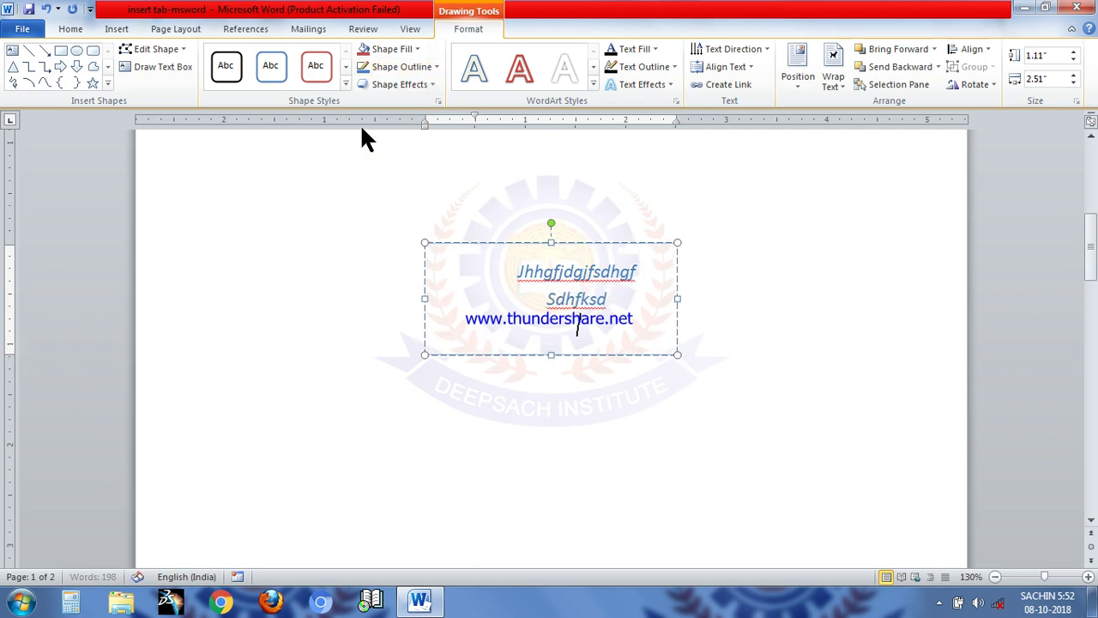
- Give the text box a green shape style and fill it with the aa photo from Desktop\images
left_click(347, 83)
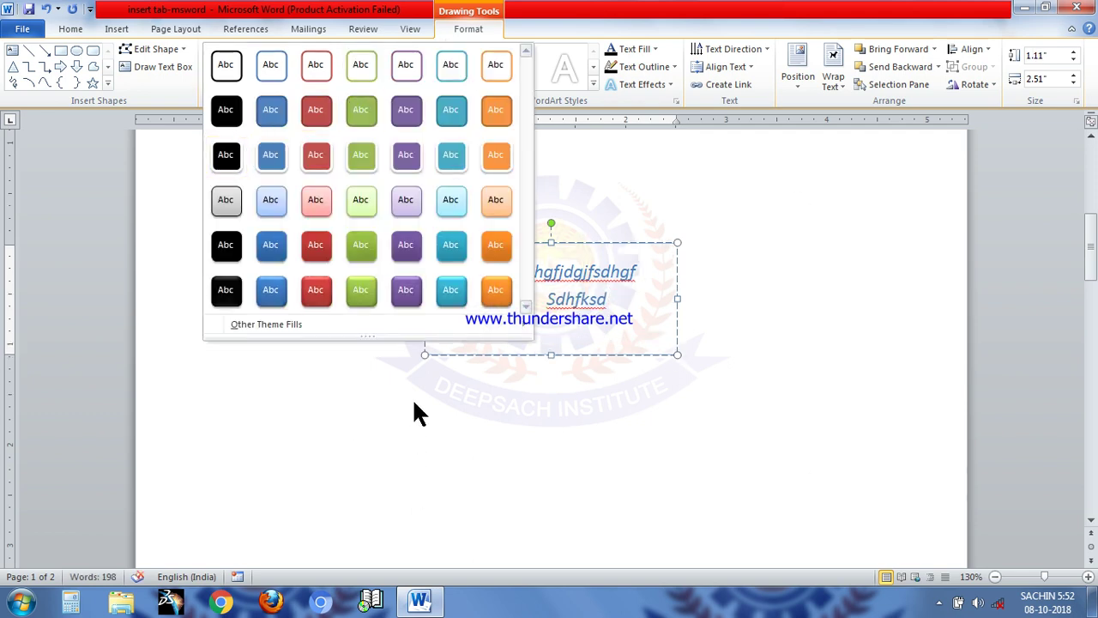
left_click(360, 253)
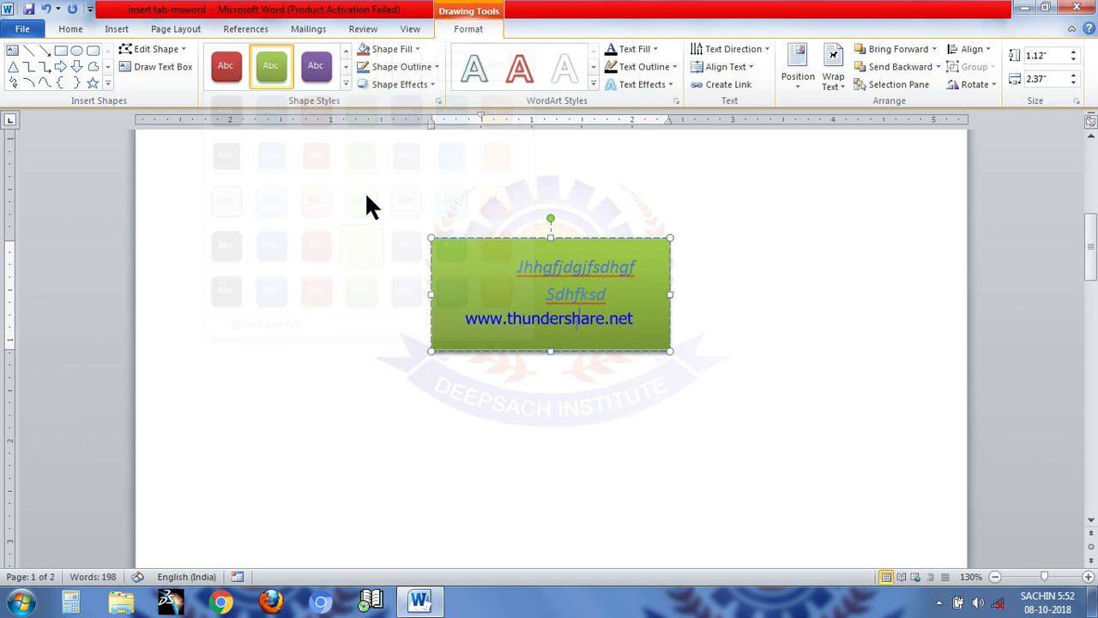
left_click(379, 49)
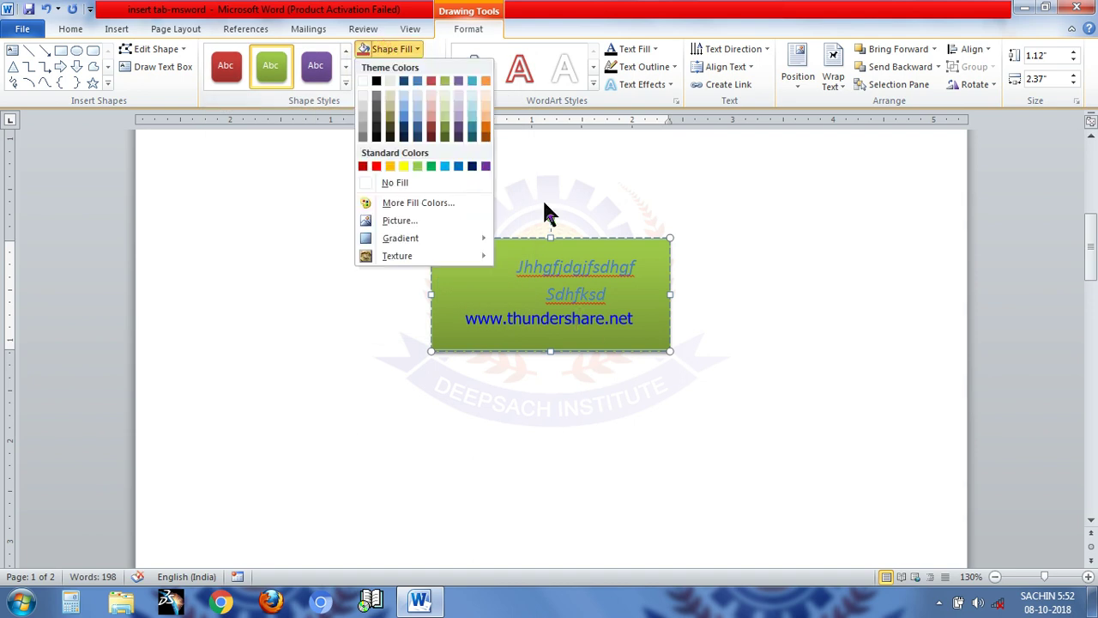
left_click(422, 220)
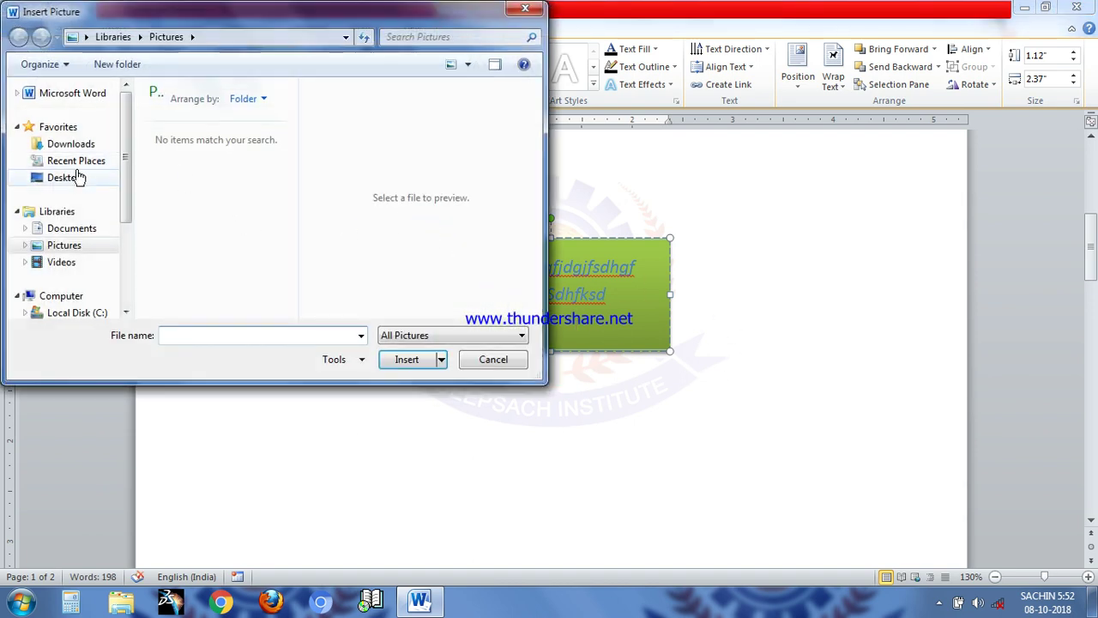
left_click(74, 183)
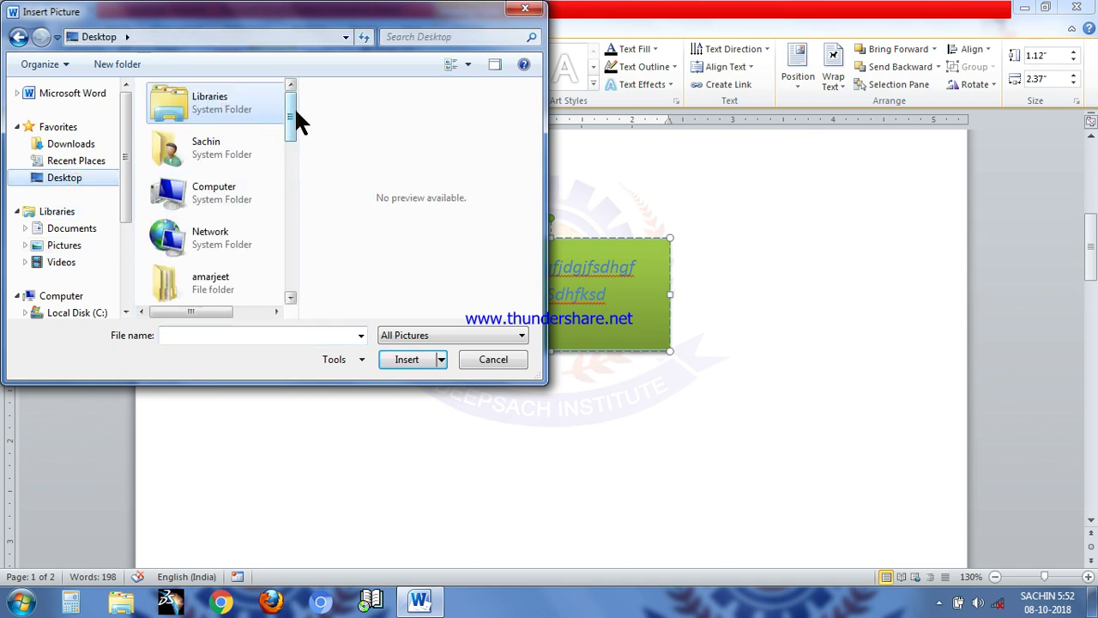
left_click_drag(295, 106, 296, 164)
double_click(222, 188)
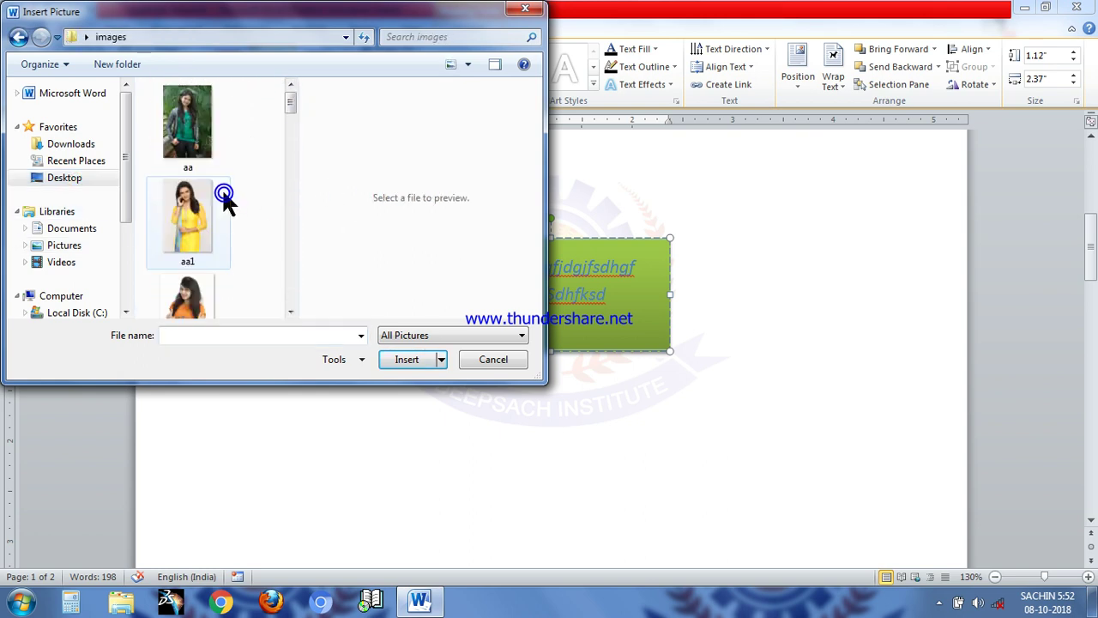
left_click(187, 117)
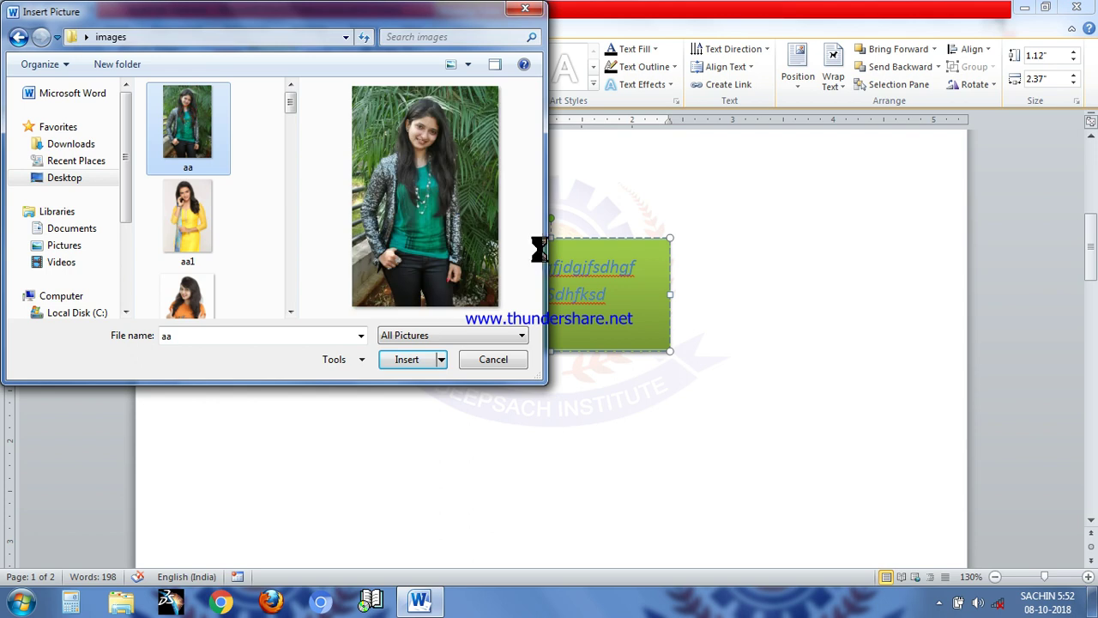
left_click(403, 361)
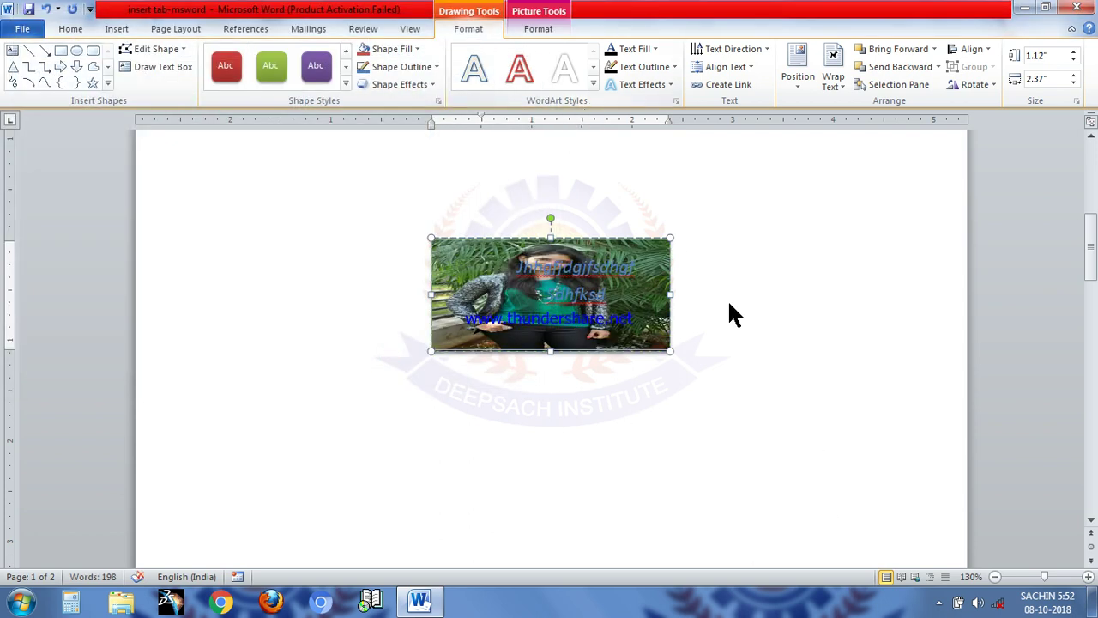
left_click(119, 30)
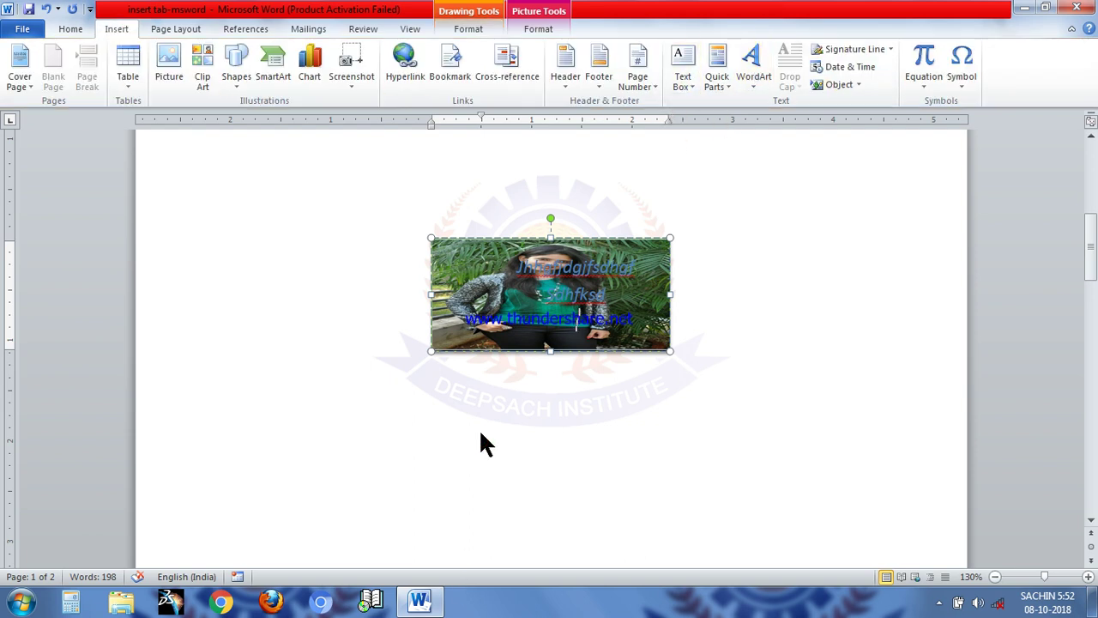
double_click(424, 401)
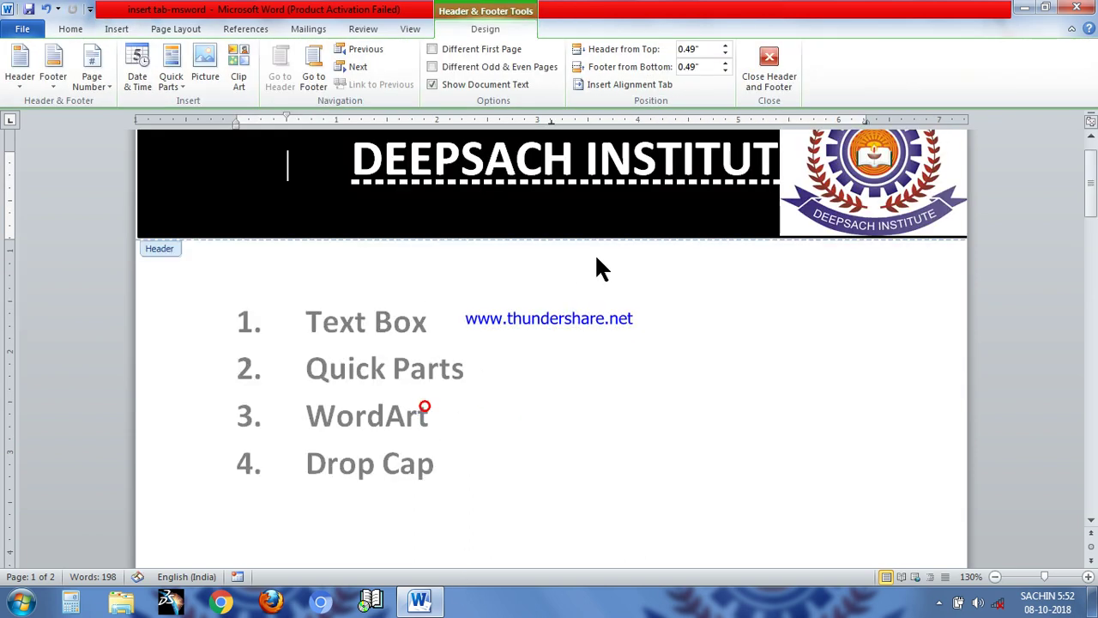
left_click(558, 536)
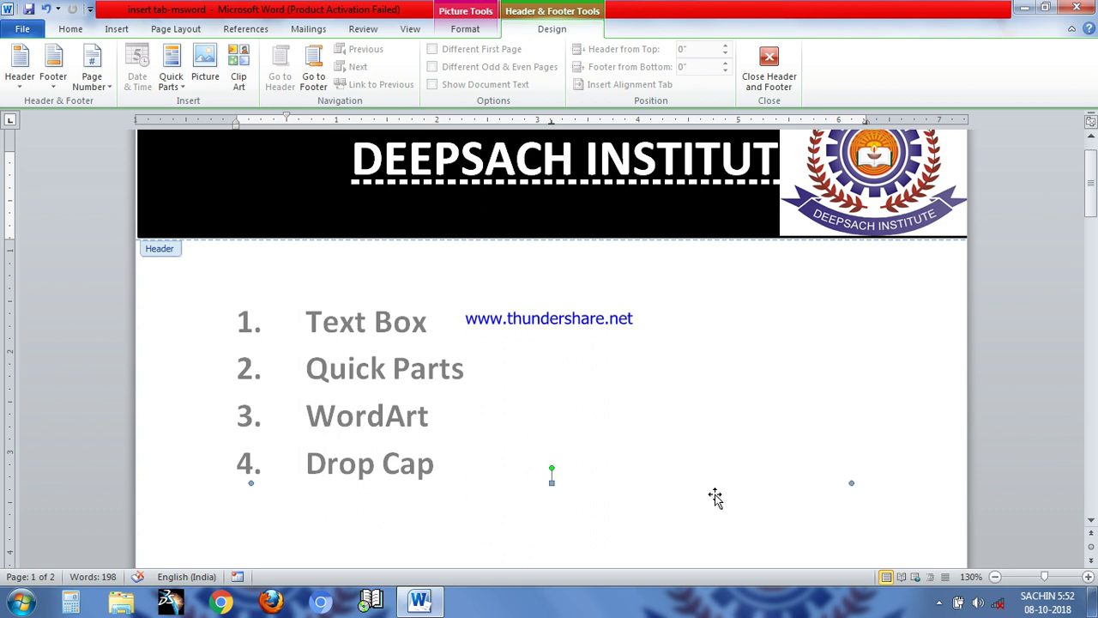
left_click(289, 165)
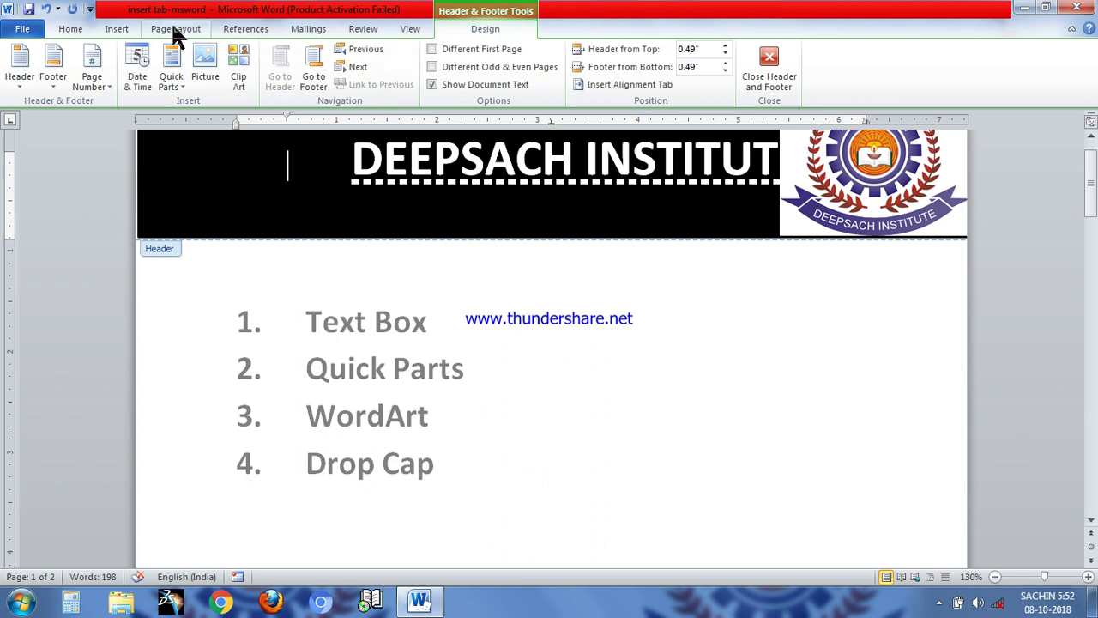
left_click(119, 31)
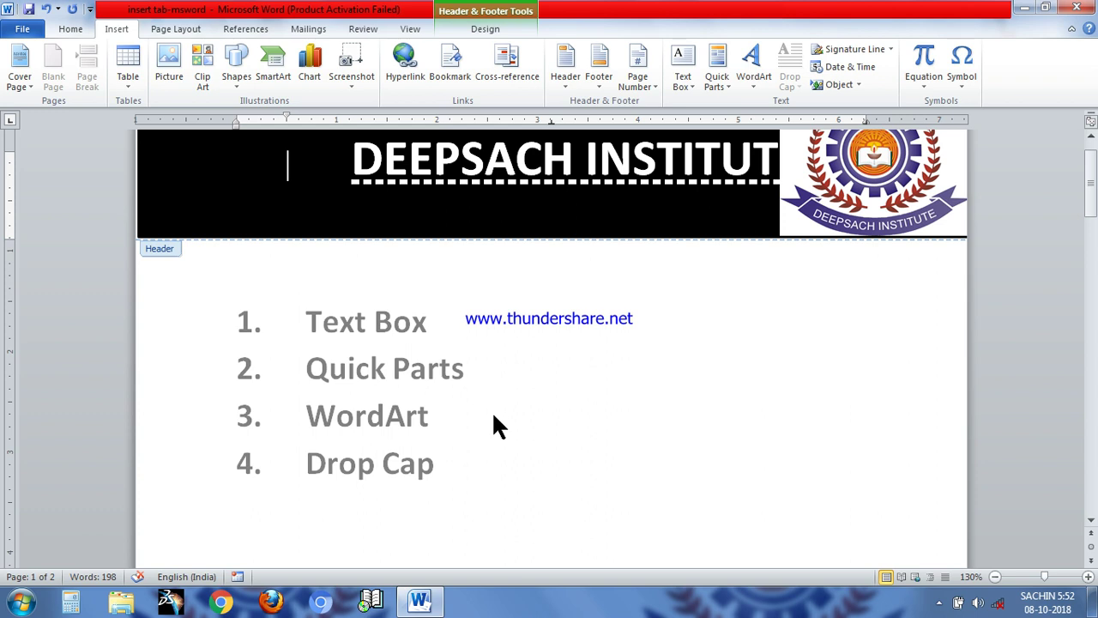
double_click(440, 468)
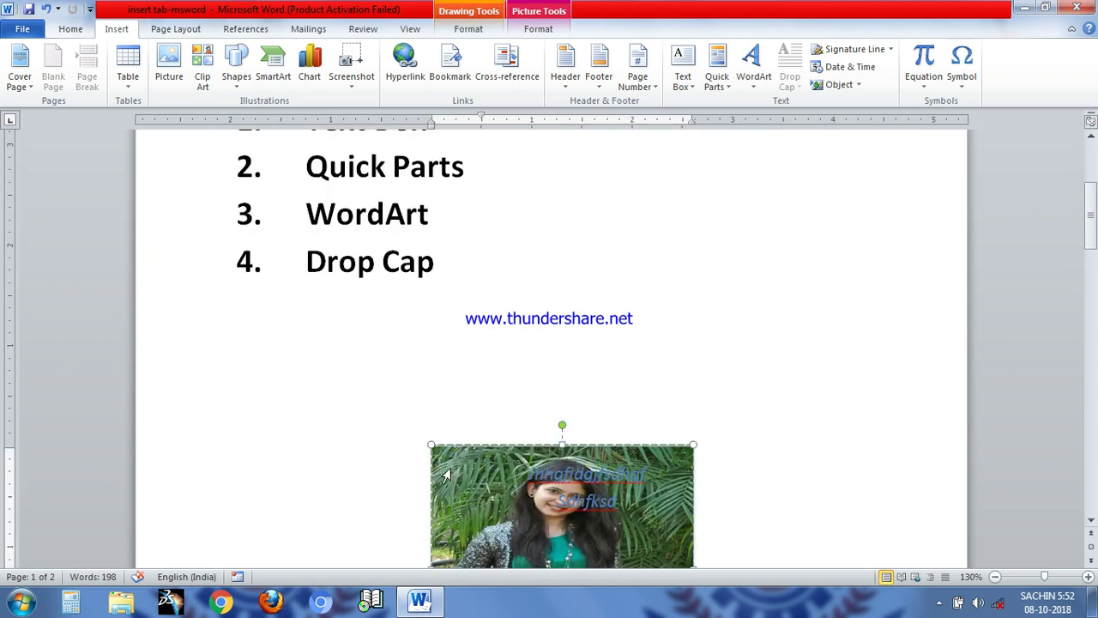
left_click(375, 329)
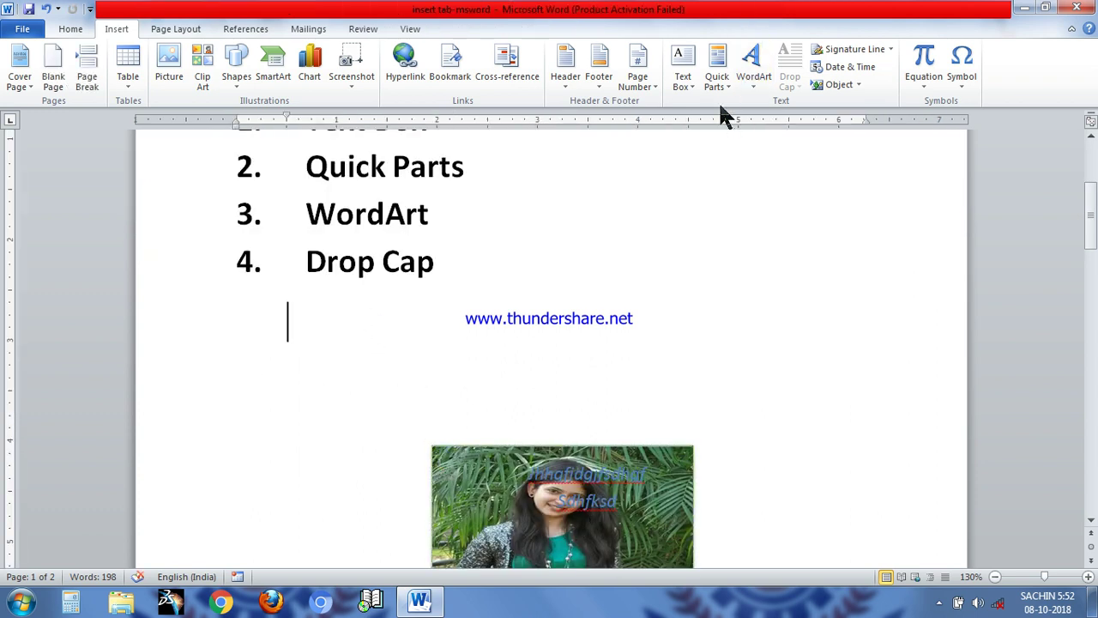
left_click(722, 86)
mouse_move(736, 123)
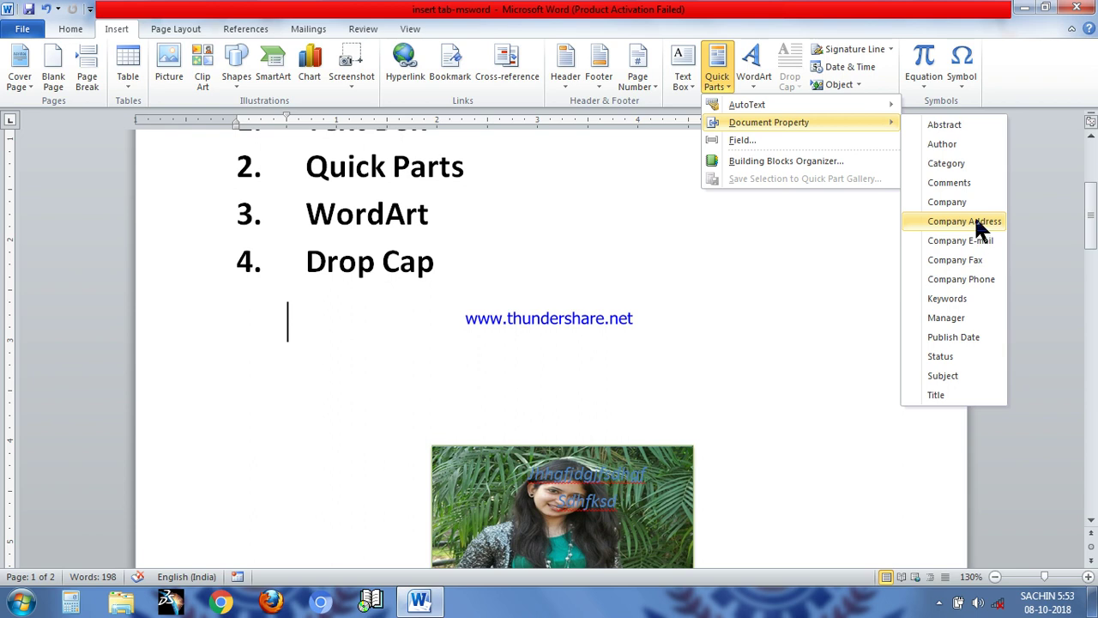
- Insert the Manager document property field and type deepsach into it
left_click(957, 318)
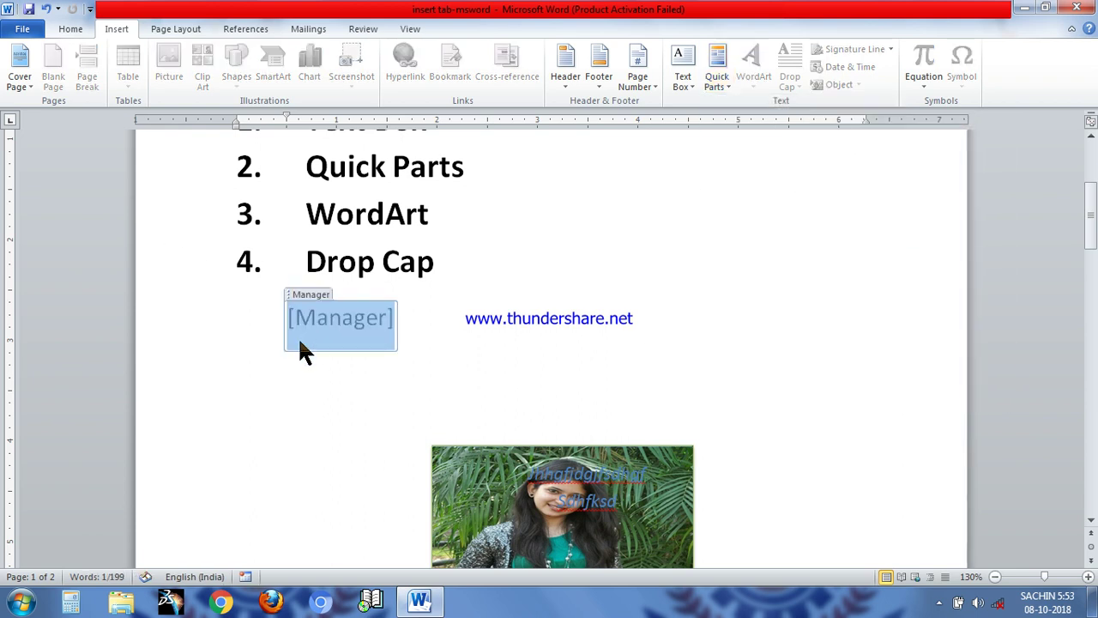
left_click(308, 314)
type("deepsach")
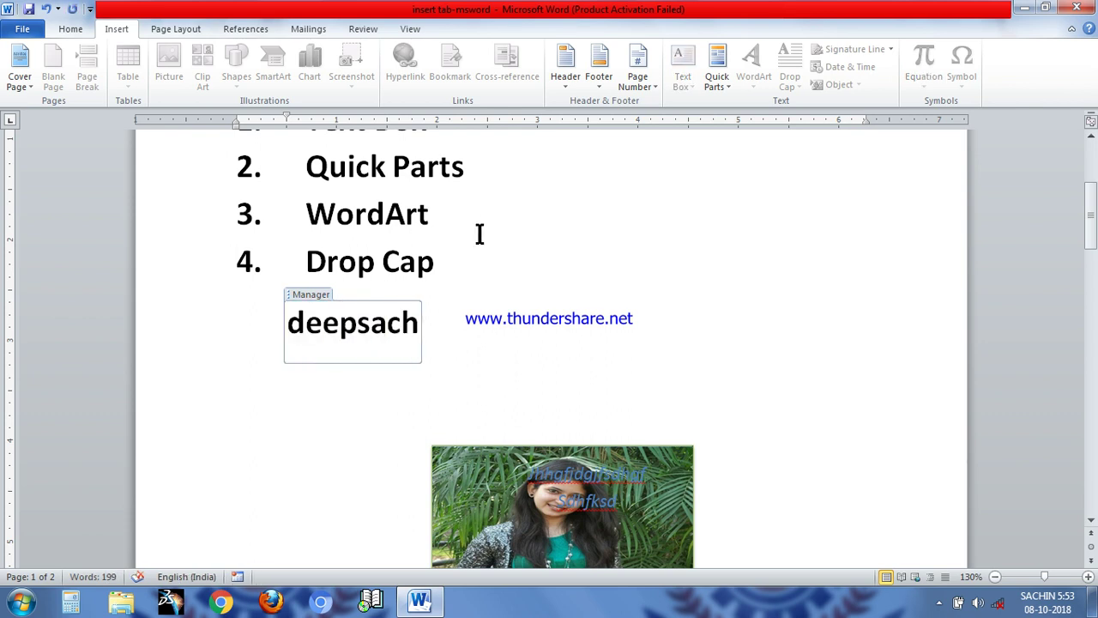
left_click(491, 251)
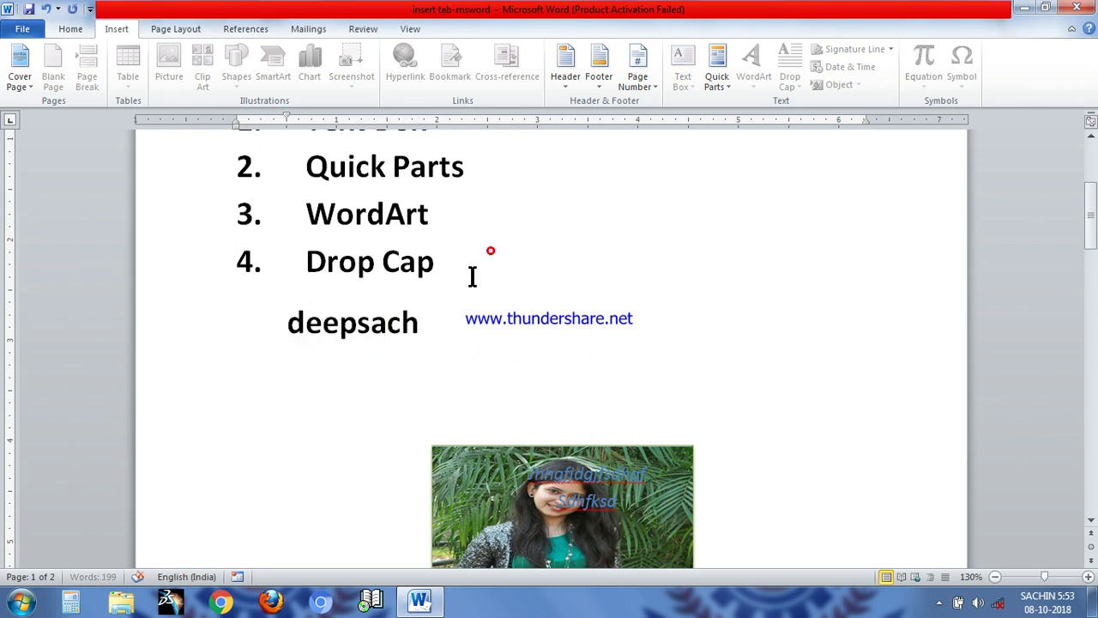
left_click(355, 320)
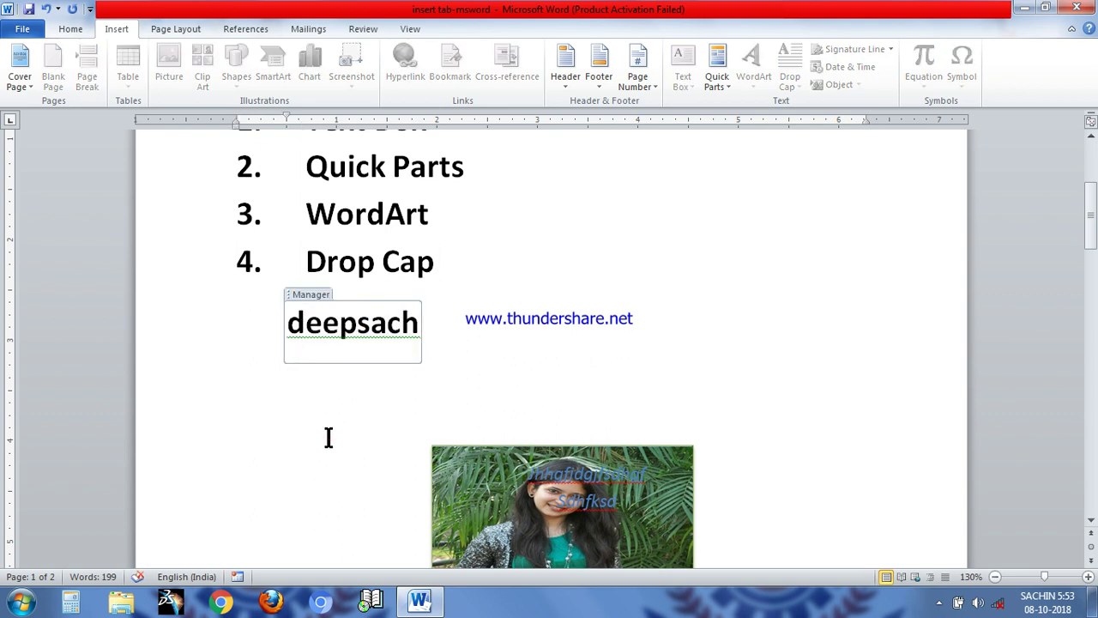
left_click(262, 409, "shift")
left_click(341, 375)
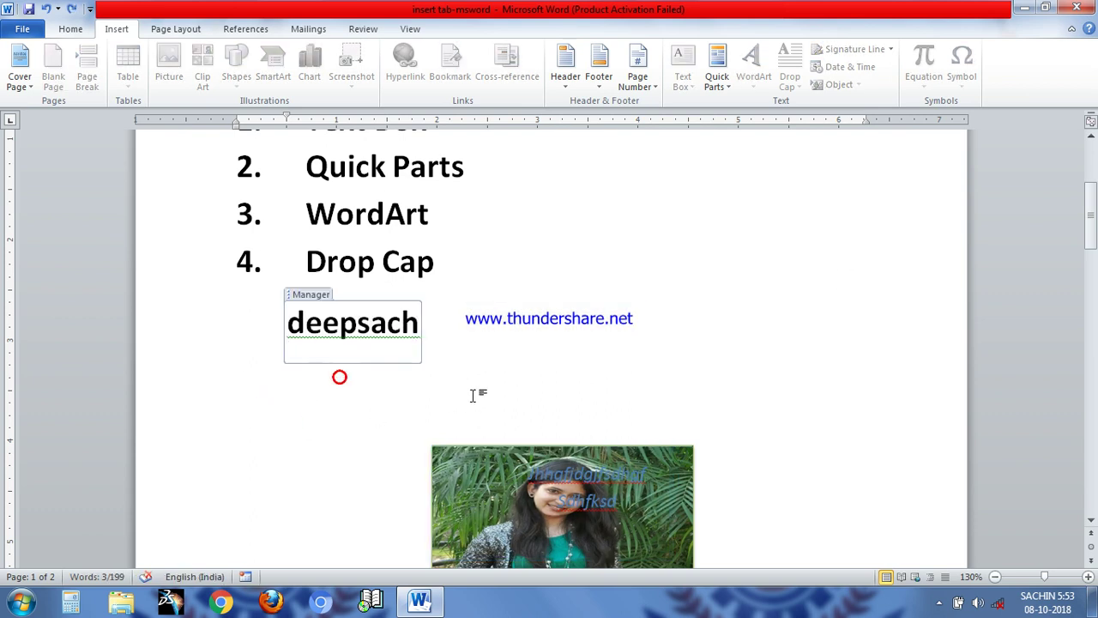
left_click(717, 85)
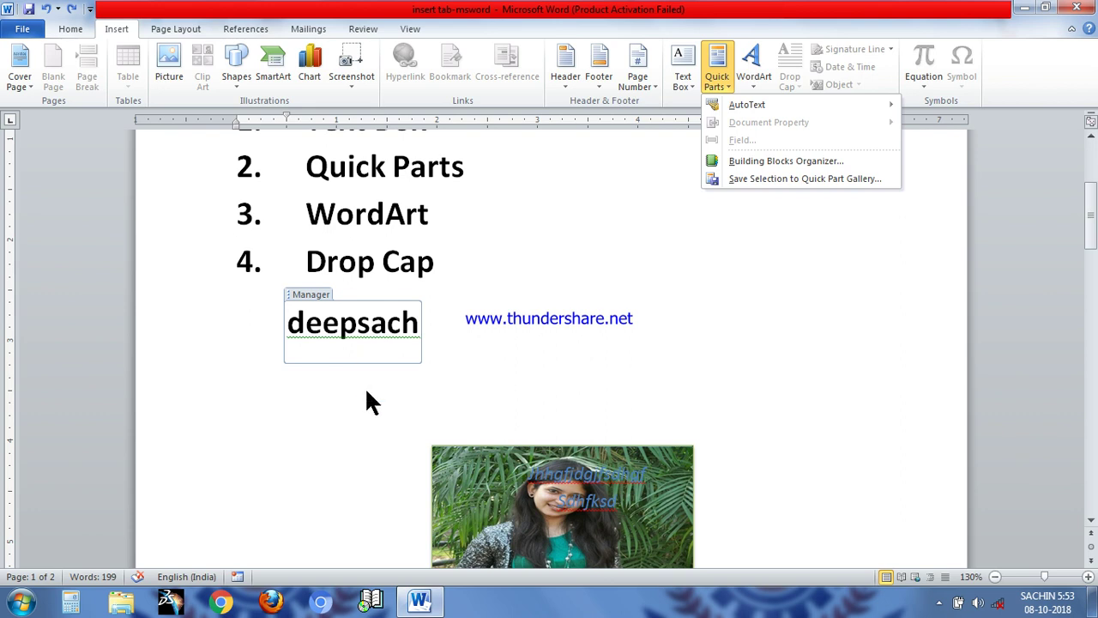
- Delete the photo-filled pull-quote text box from the page
left_click(372, 432)
scroll(829, 442, "down", 1)
scroll(829, 442, "down", 2)
left_click(516, 346)
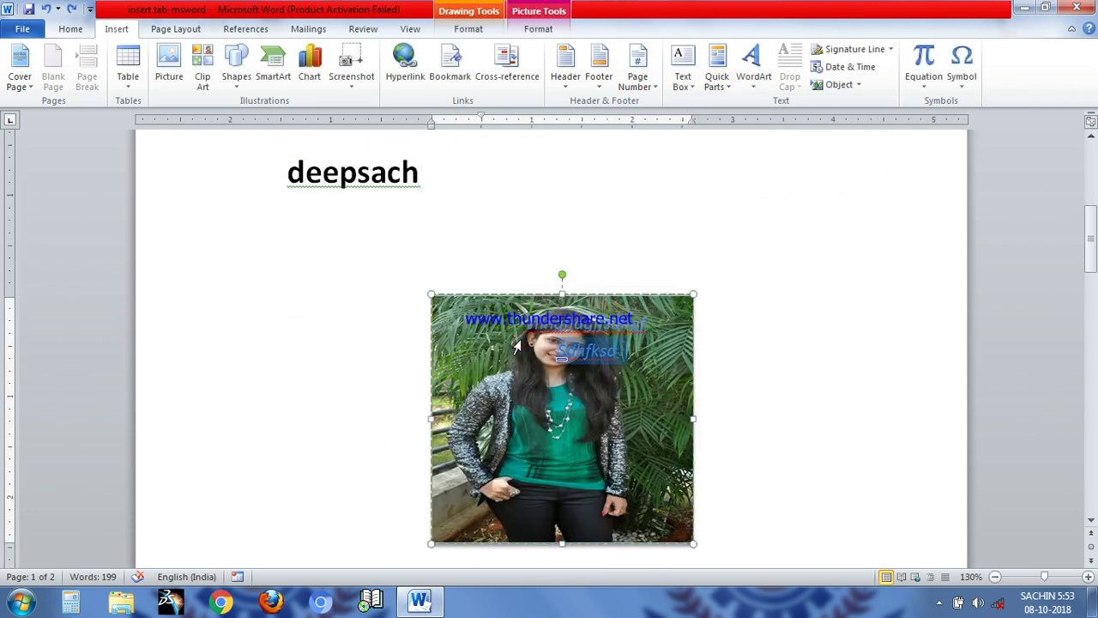
key("Delete")
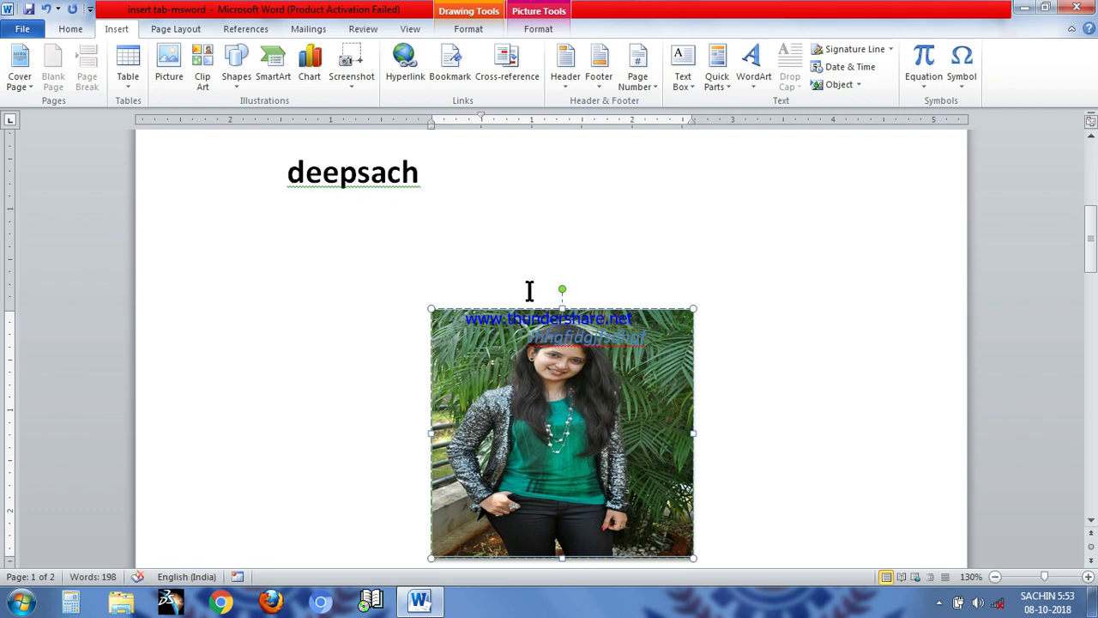
key("Down")
key("Delete")
key("Delete")
- Select the deepsach Manager property control and attempt to delete it
left_click(386, 316)
left_click(407, 307)
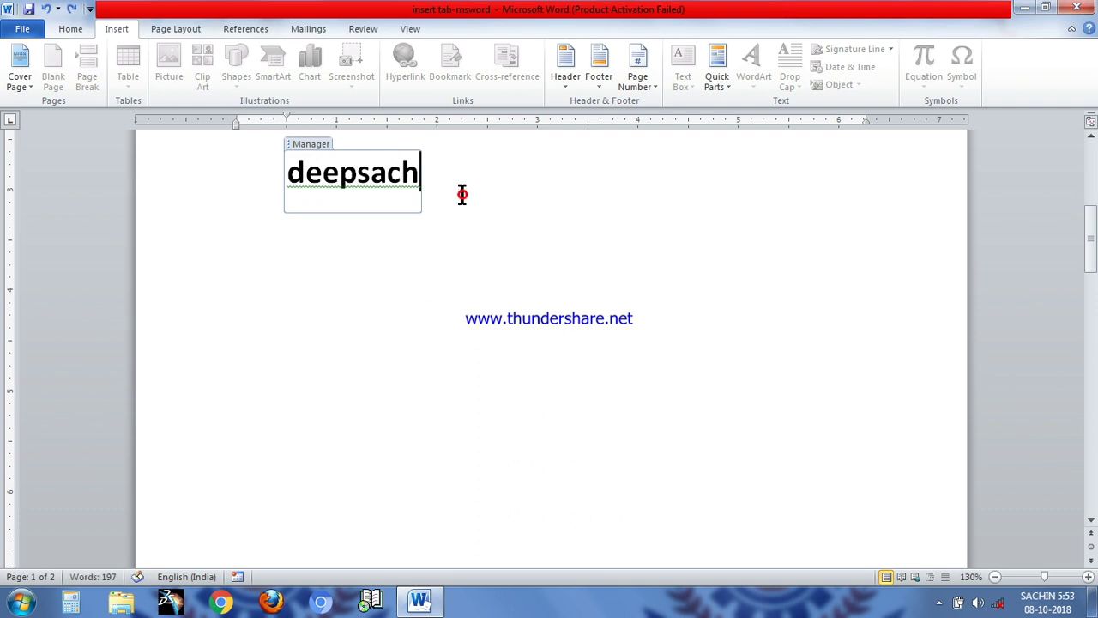
left_click(368, 322)
left_click(440, 189)
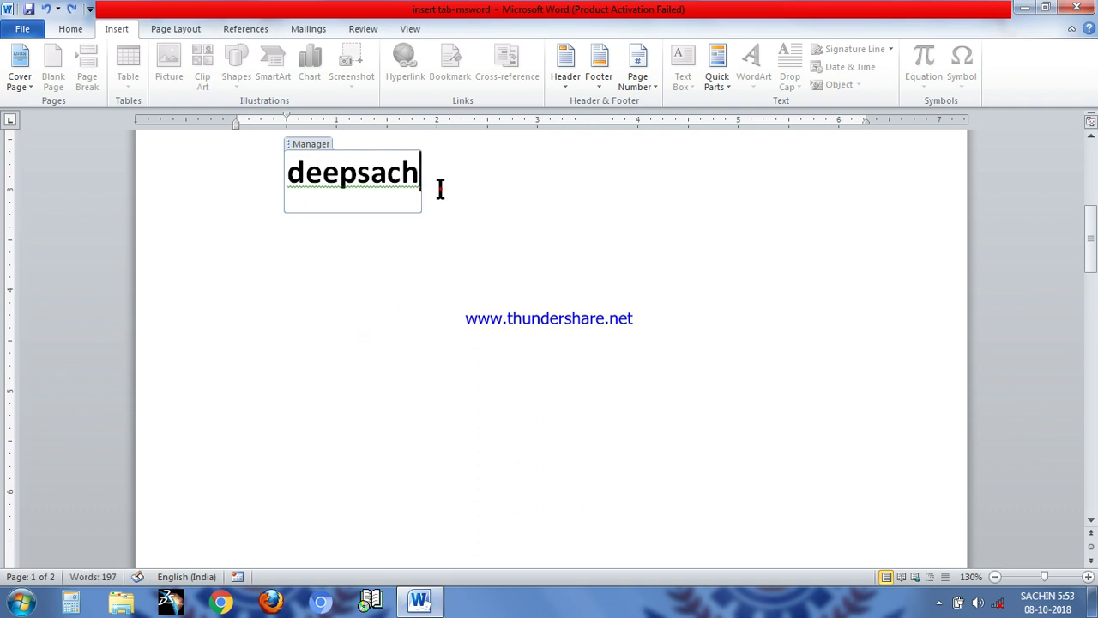
left_click(292, 144)
key("Delete")
scroll(412, 277, "down", 3)
scroll(414, 331, "down", 9)
scroll(413, 331, "down", 5)
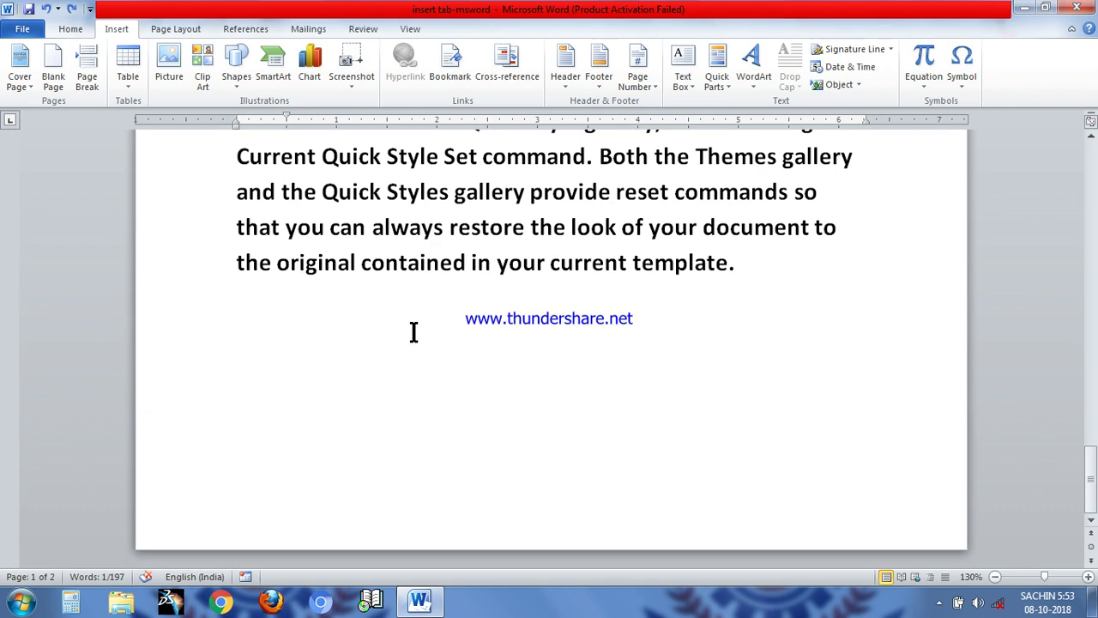
- Type 50+95= on a new line and insert a =50+95 formula field showing 145
left_click(383, 379)
type("50+95")
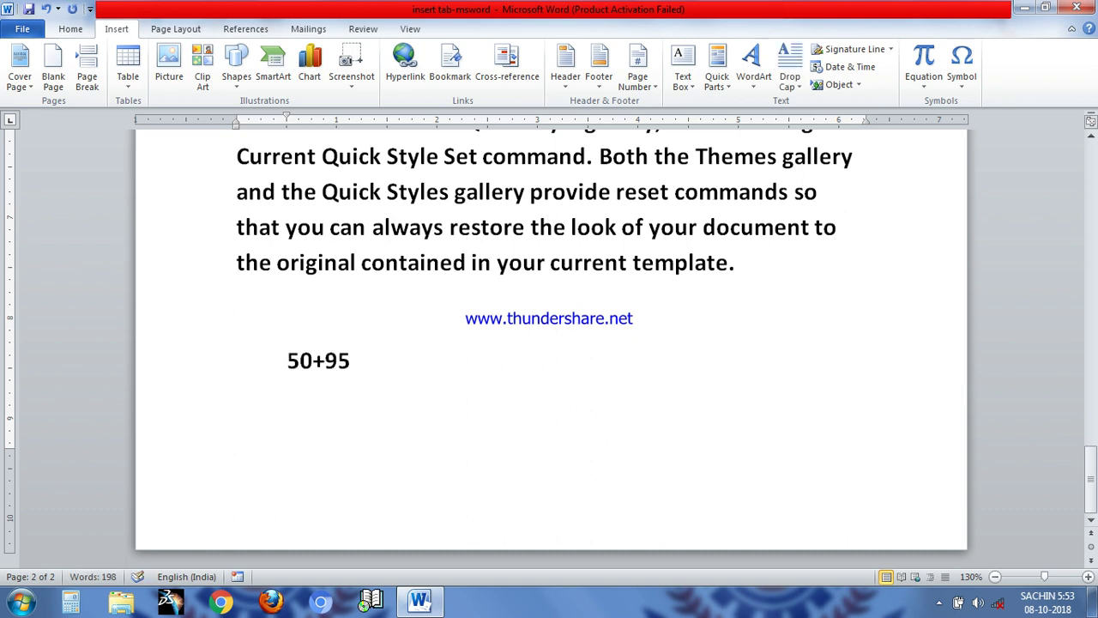
type("=")
left_click(729, 81)
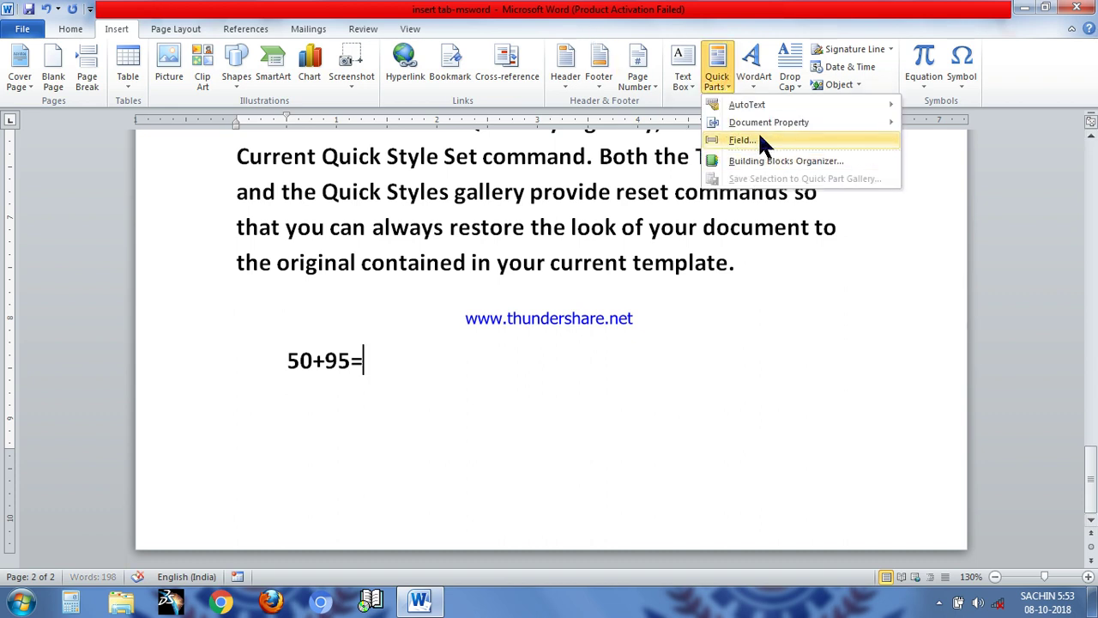
left_click(760, 142)
left_click(492, 180)
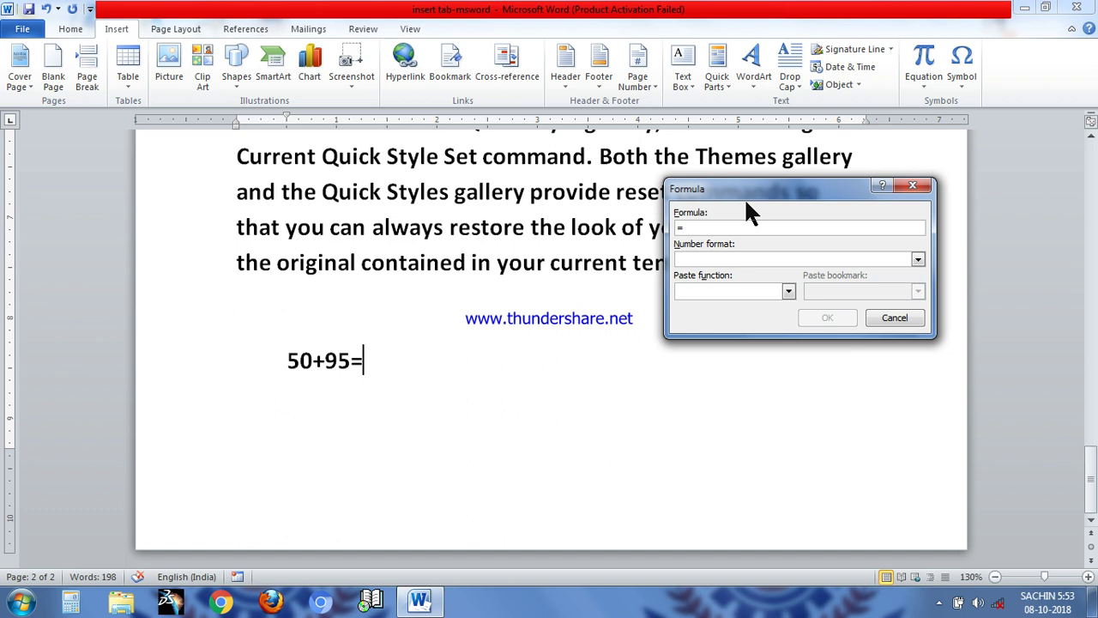
type("50+95")
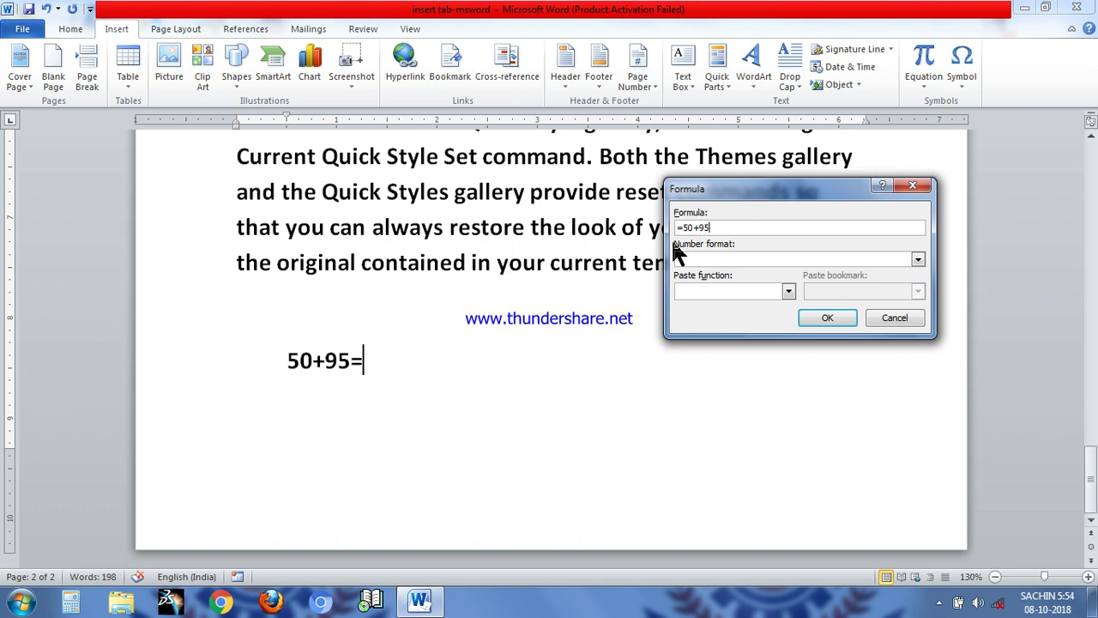
left_click(827, 319)
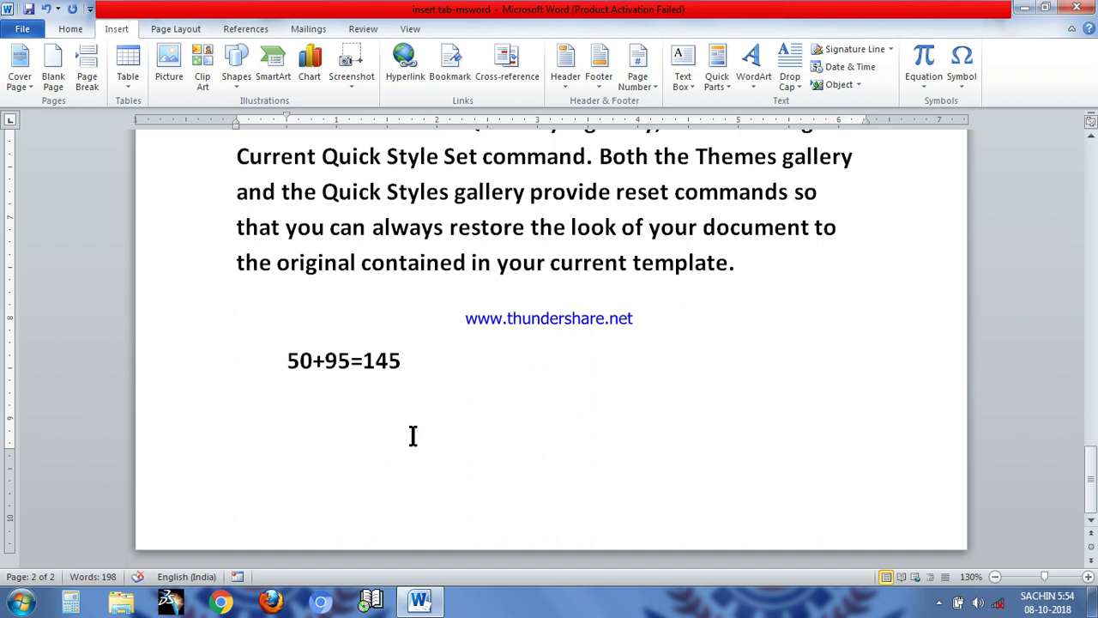
key("Return")
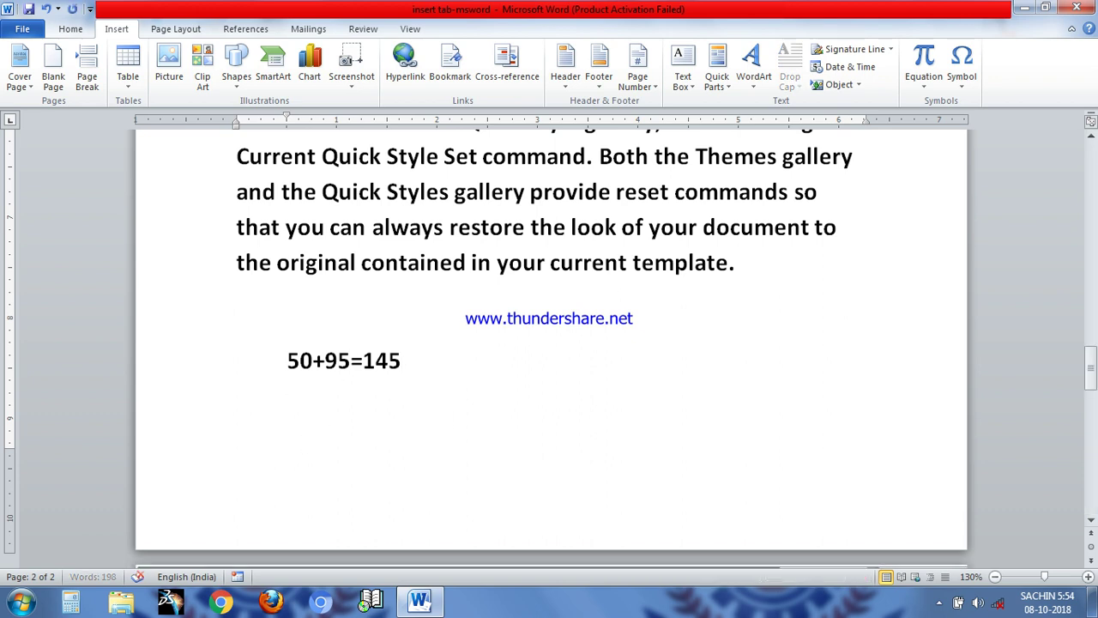
- Insert the Annual footer from the Building Blocks Organizer and close footer editing
left_click(721, 90)
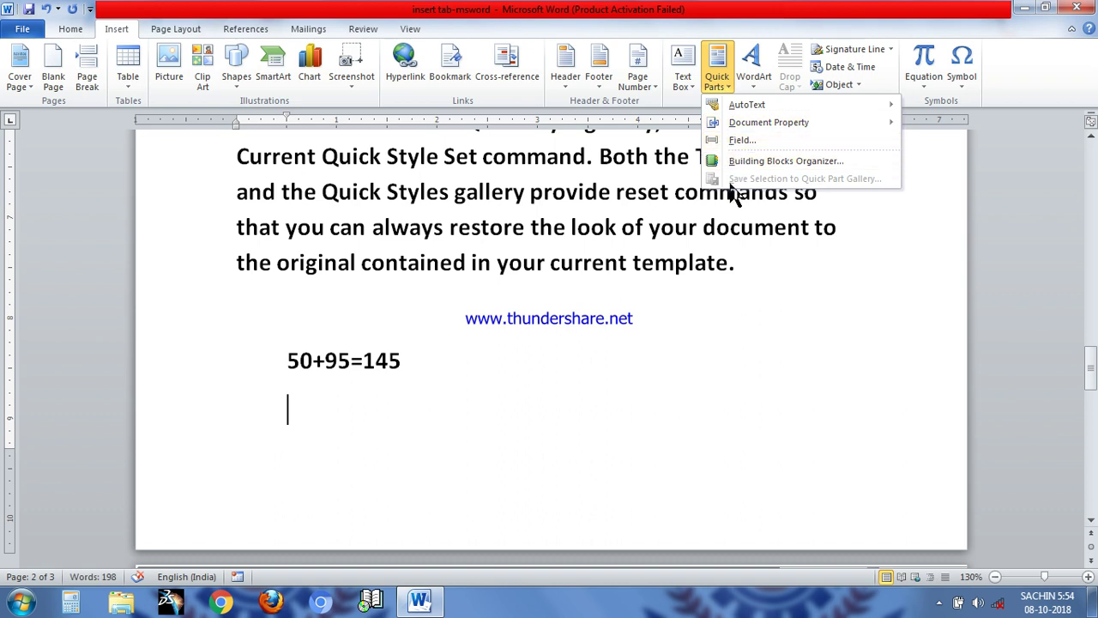
left_click(736, 161)
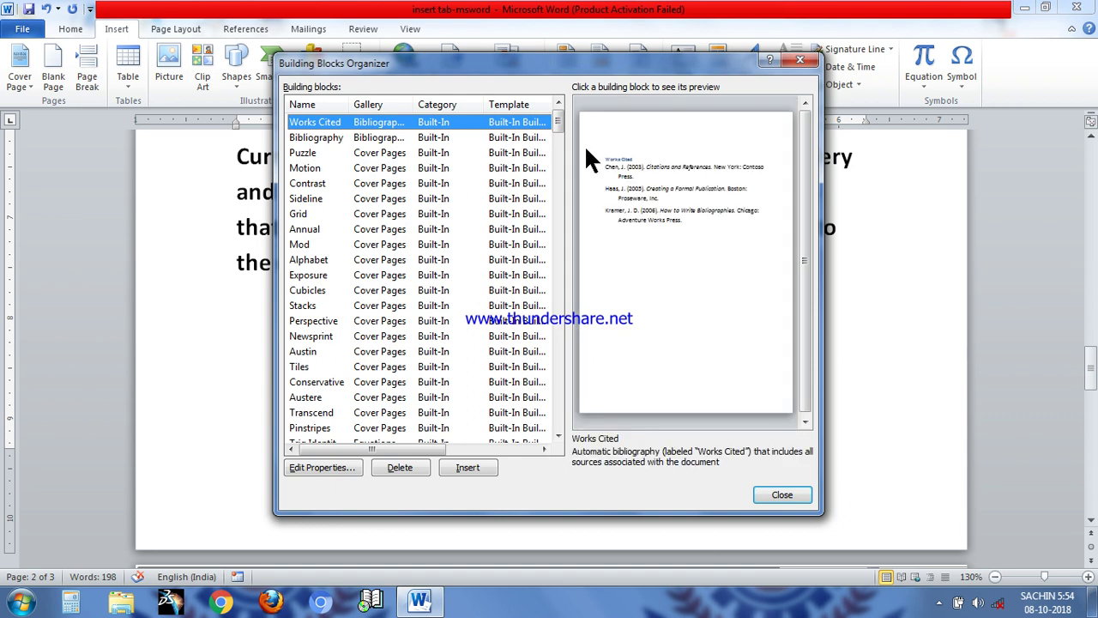
left_click(374, 198)
left_click(374, 229)
left_click(375, 274)
left_click(378, 425)
scroll(462, 287, "down", 7)
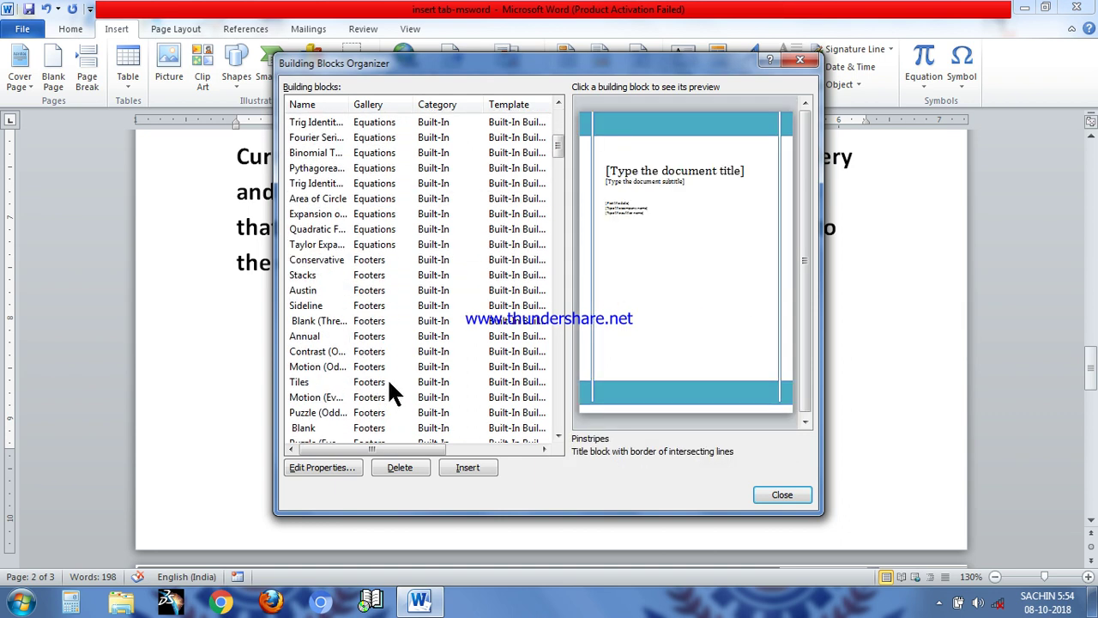
left_click(377, 351)
left_click(371, 276)
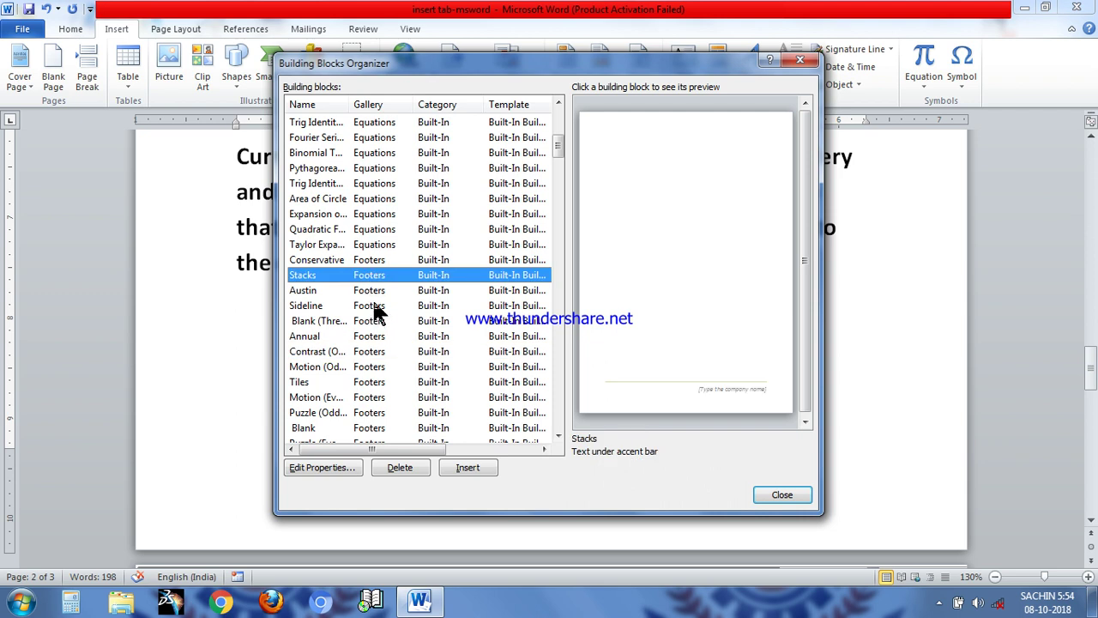
left_click(375, 307)
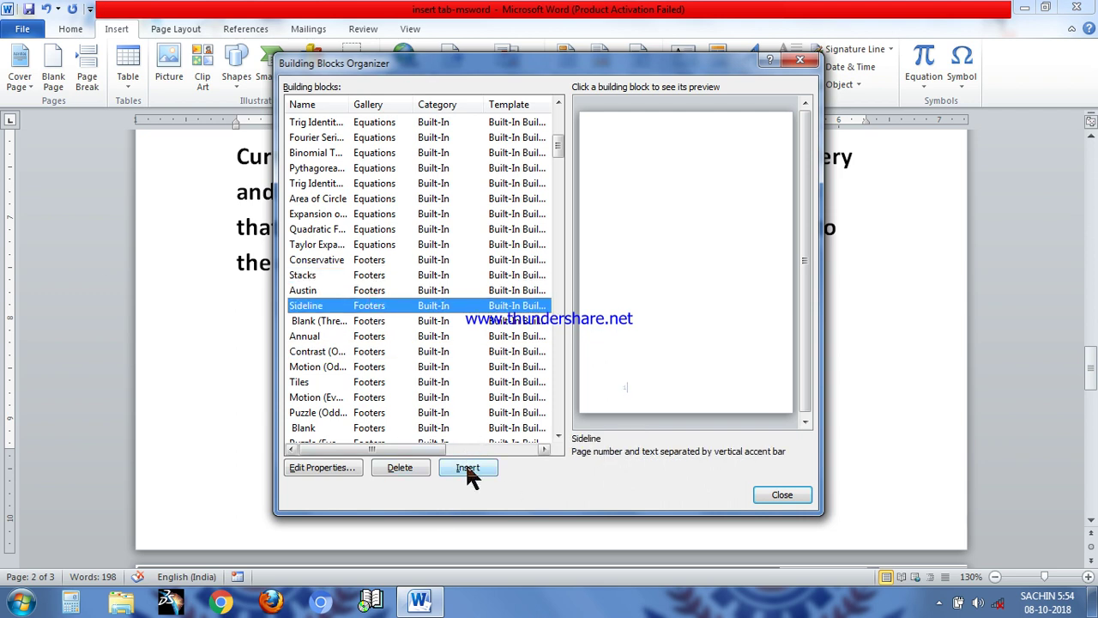
left_click(393, 335)
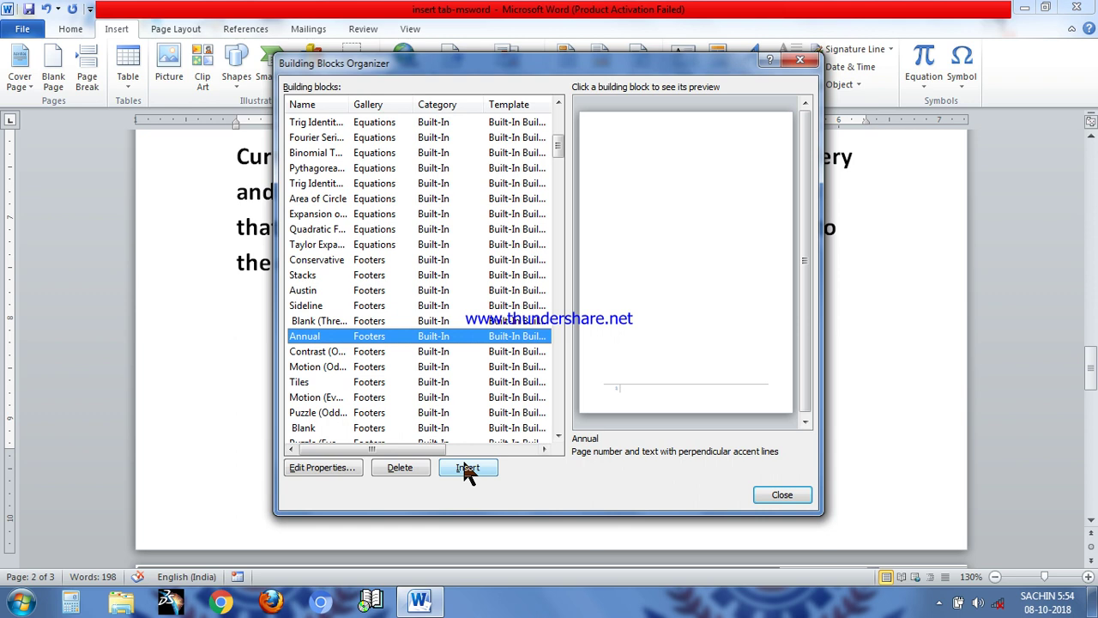
left_click(463, 466)
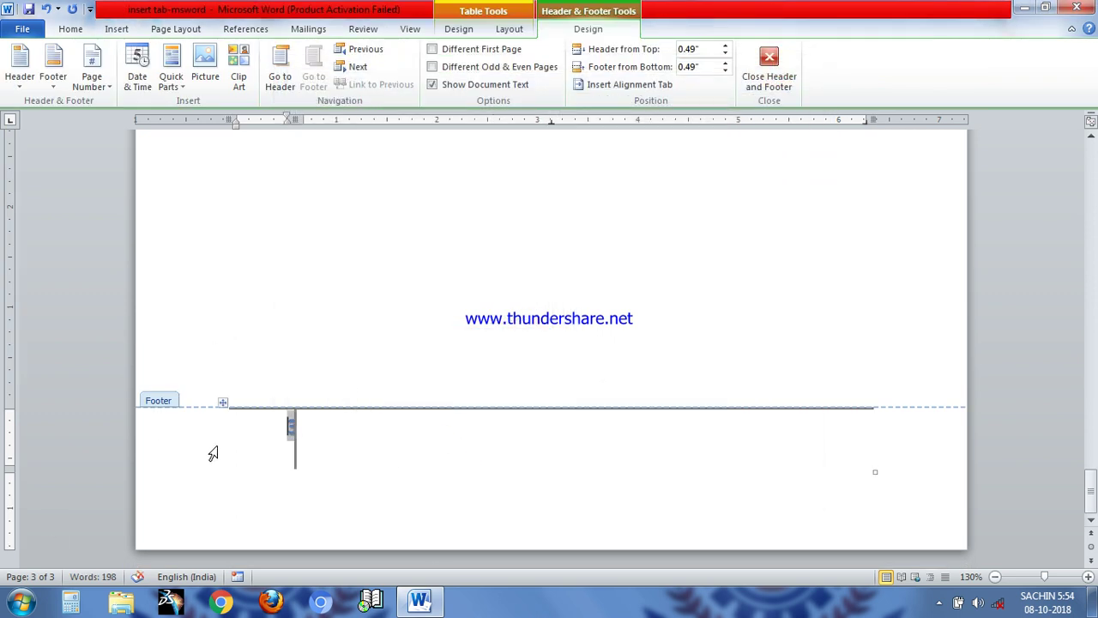
left_click(761, 78)
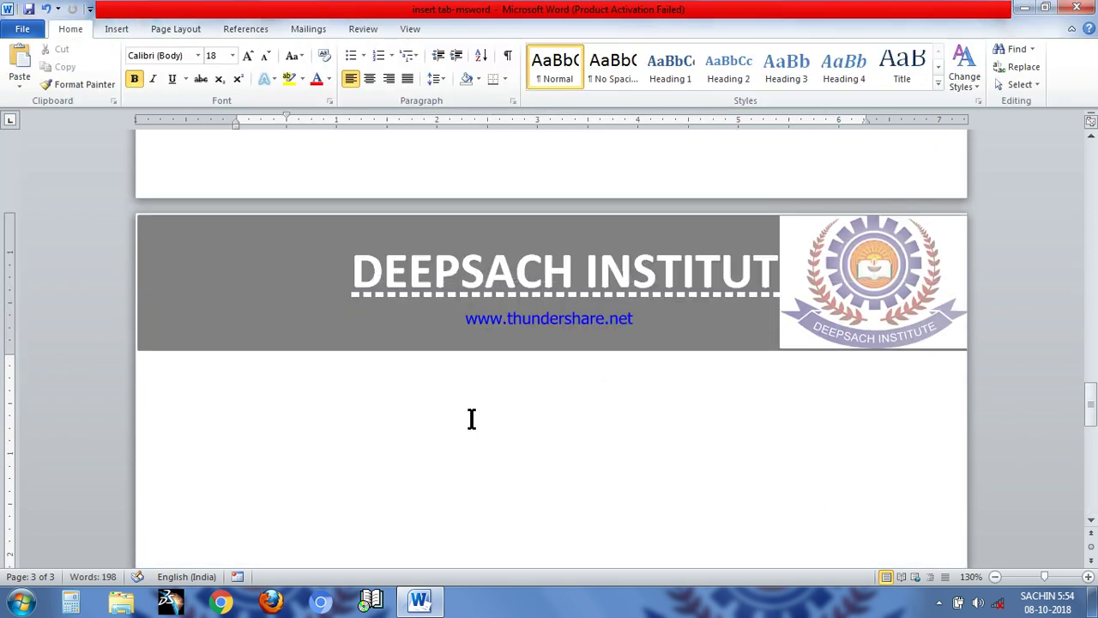
- Return to the top of the page and select the deepsach text in the Manager property
scroll(472, 412, "up", 5)
scroll(386, 318, "down", 20)
scroll(386, 318, "up", 11)
scroll(390, 318, "up", 5)
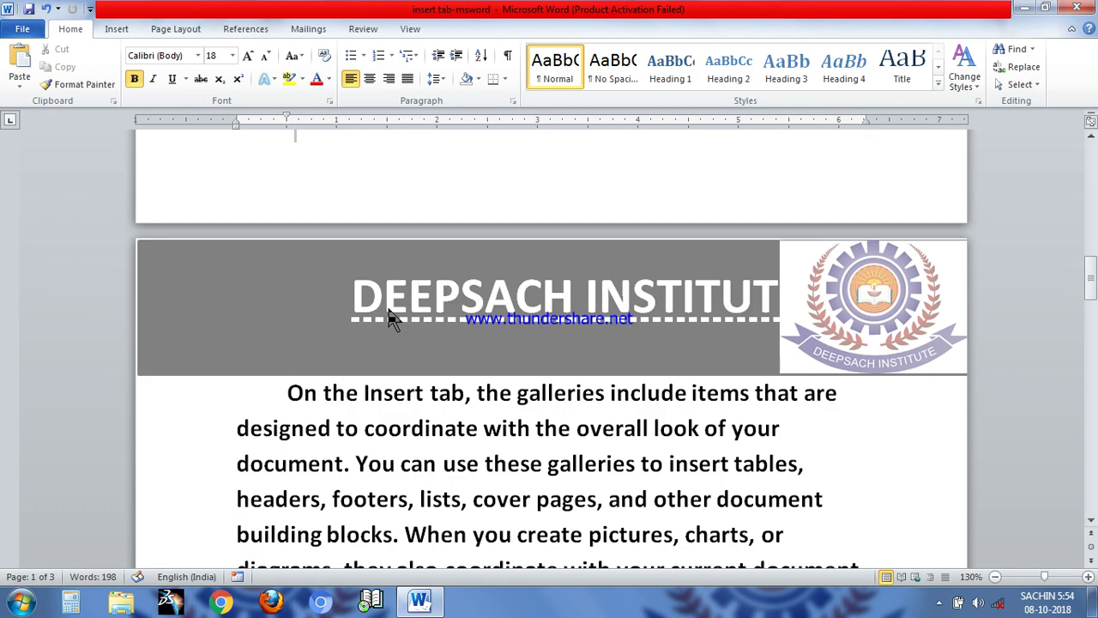
scroll(388, 316, "down", 6)
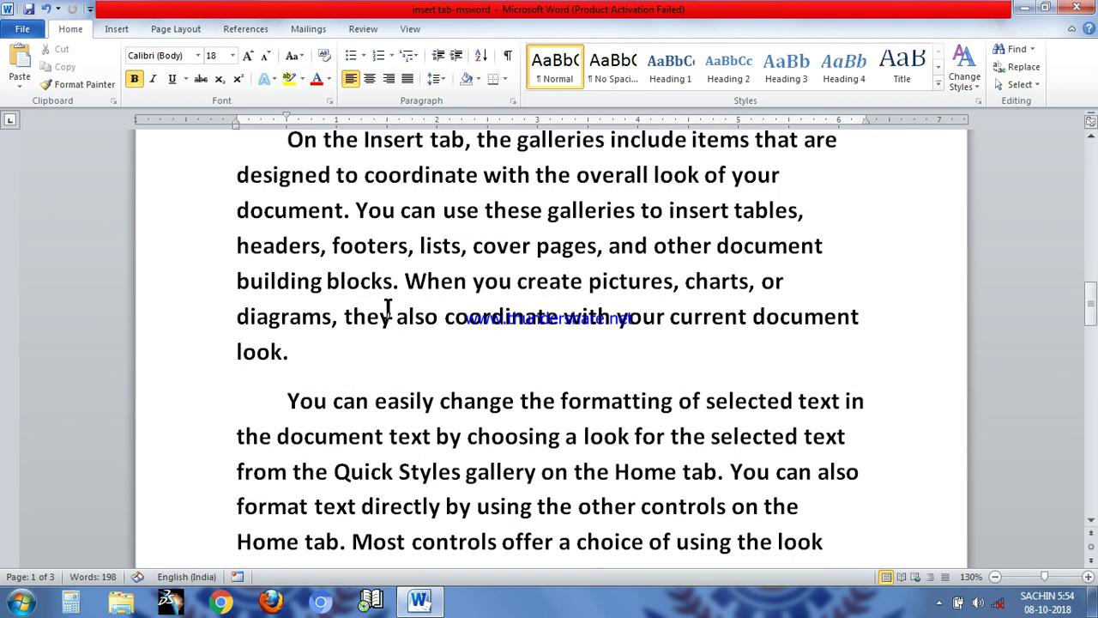
left_click(112, 29)
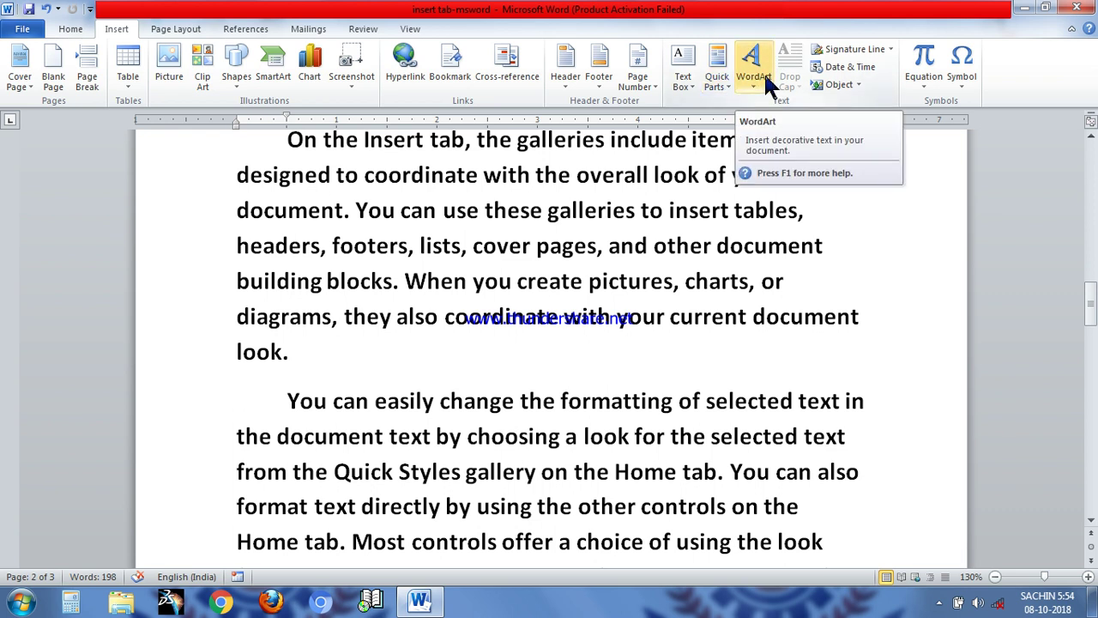
scroll(819, 326, "up", 5)
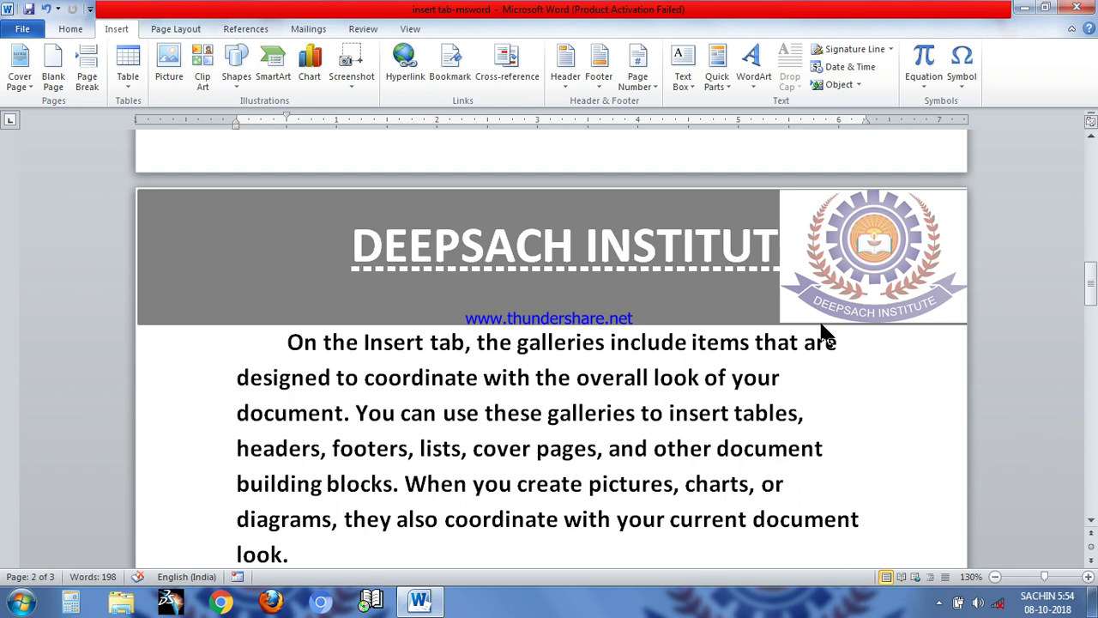
scroll(821, 335, "up", 4)
scroll(821, 322, "up", 3)
scroll(763, 351, "up", 4)
left_click_drag(443, 177, 270, 159)
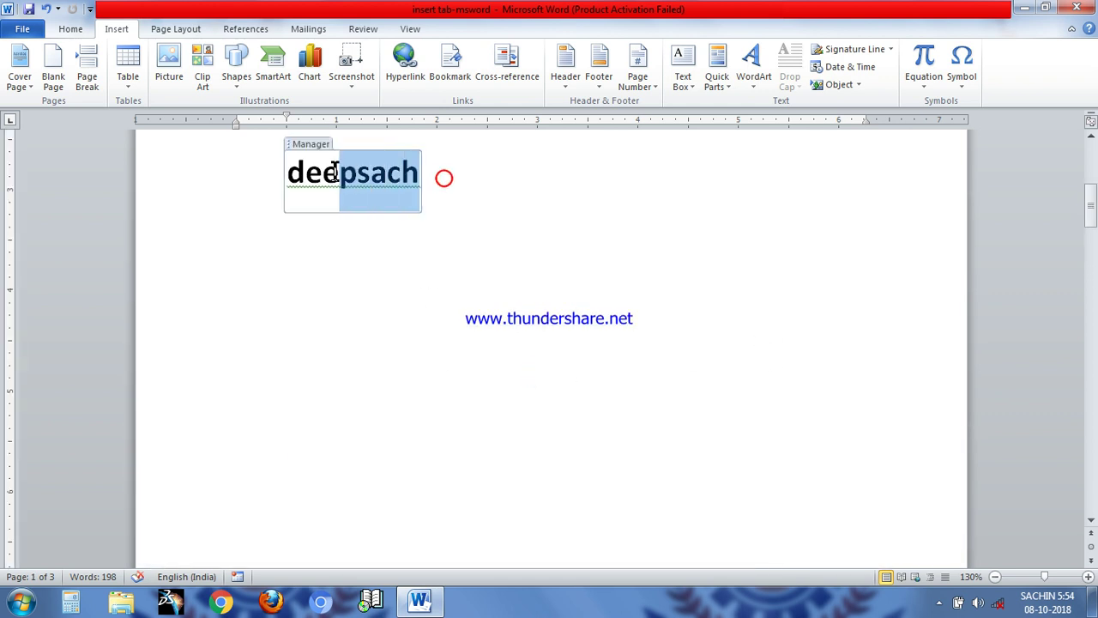
- Delete the deepsach text and remove the Manager property control entirely
key("Delete")
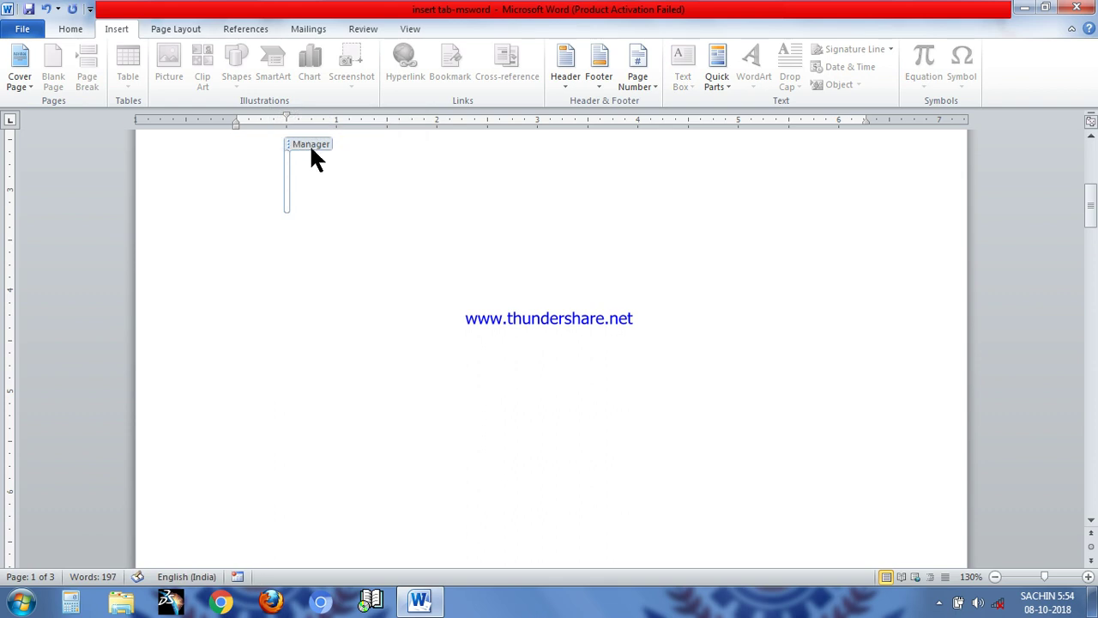
left_click(294, 146)
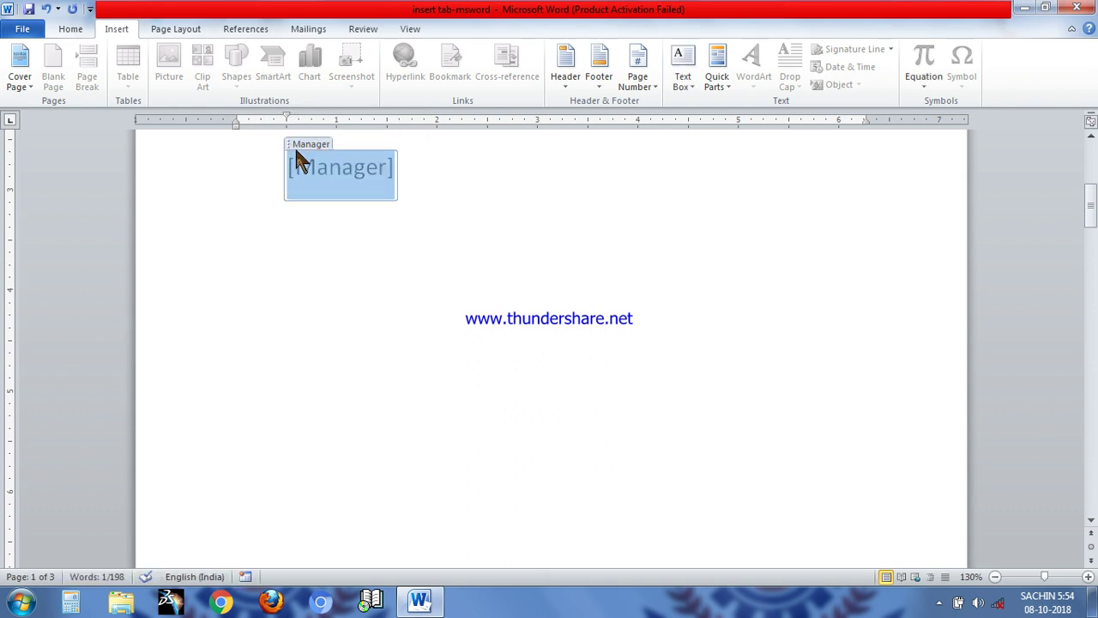
key("Delete")
key("Delete")
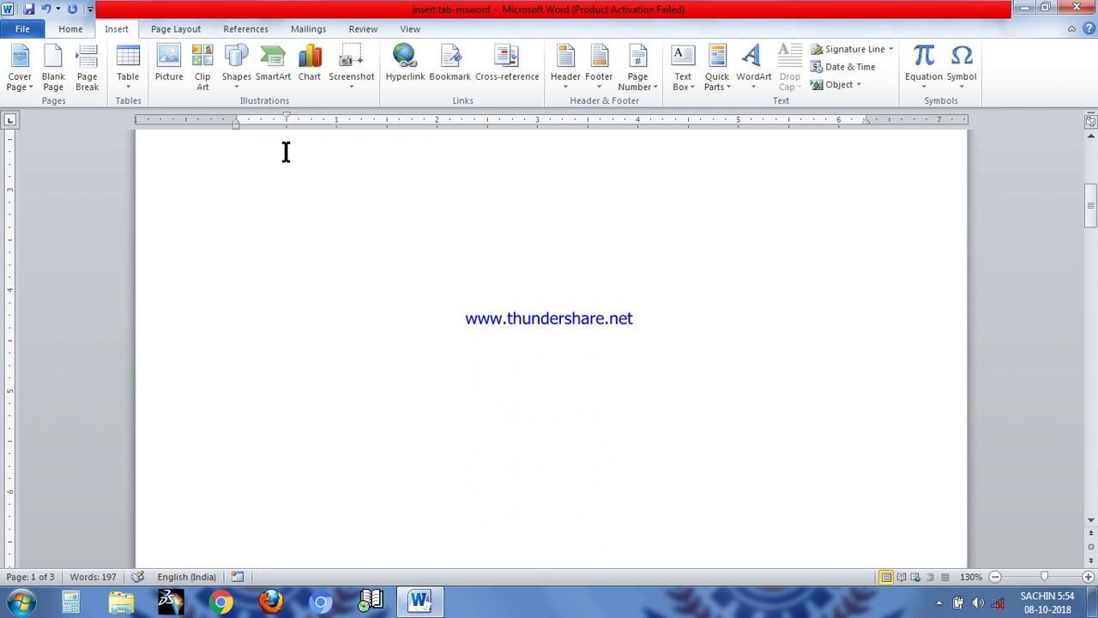
- Insert blue reflected WordArt reading DEEPSACH and widen it to fit on one line
left_click(755, 79)
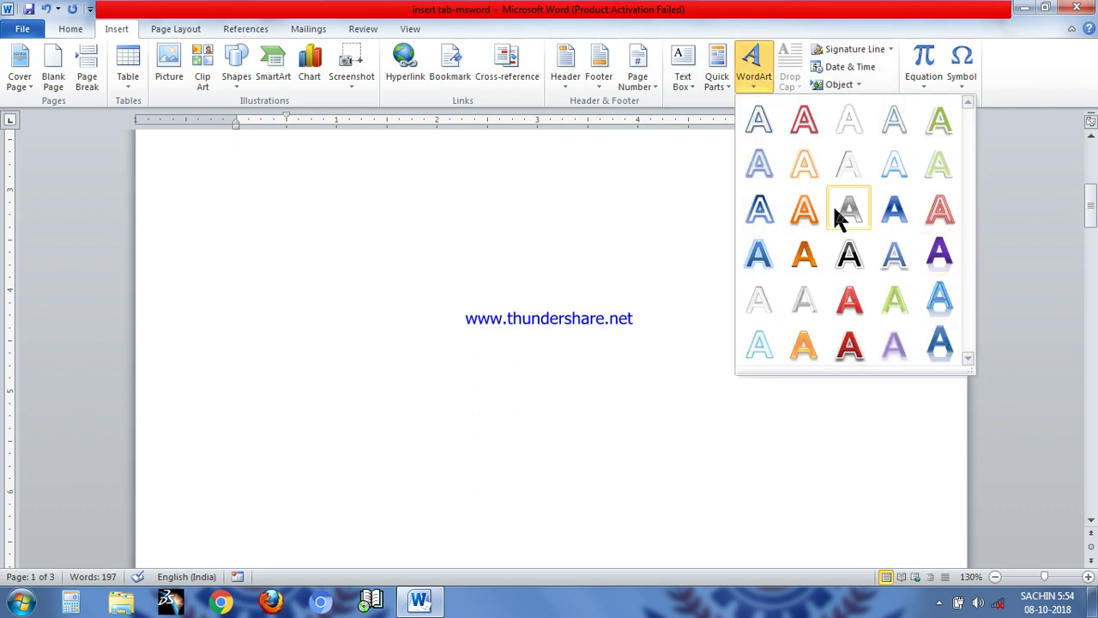
left_click(940, 343)
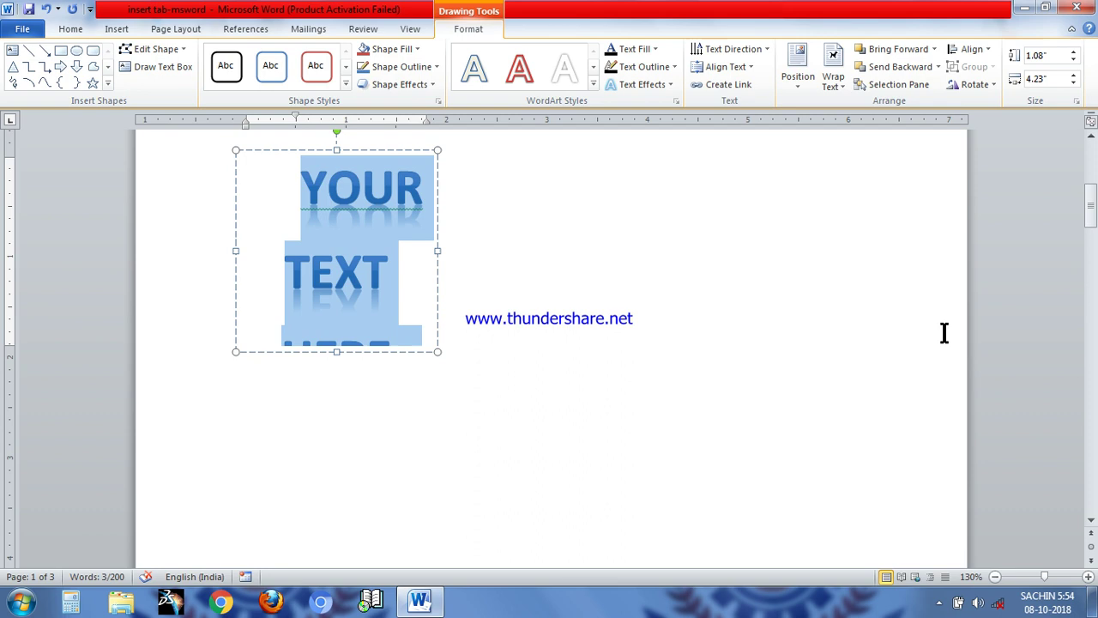
type("DEEP SACH")
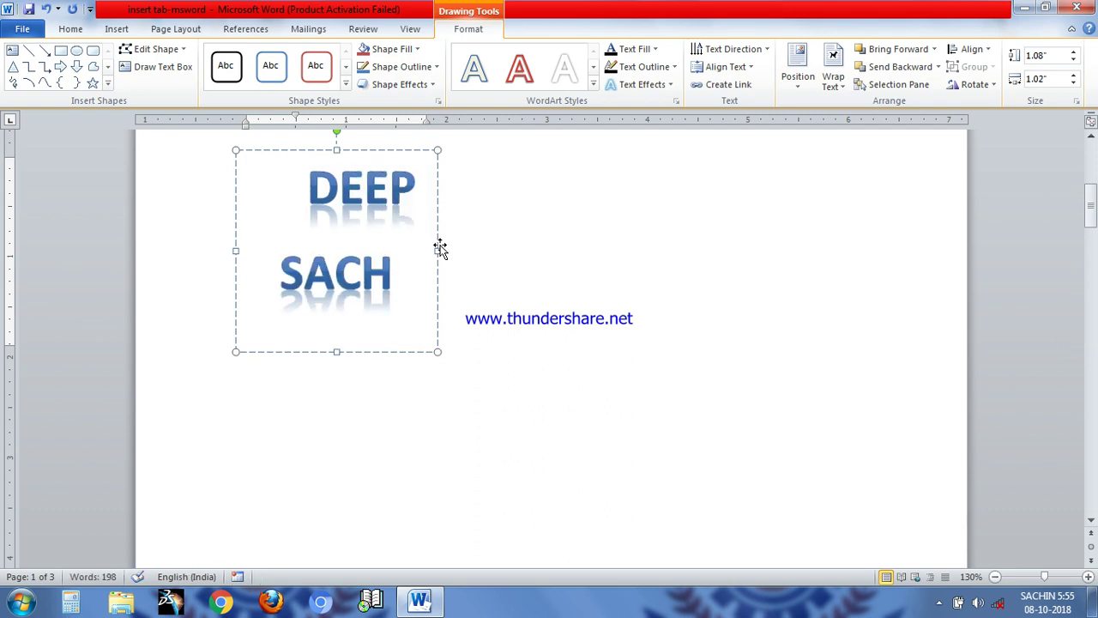
left_click_drag(438, 250, 737, 249)
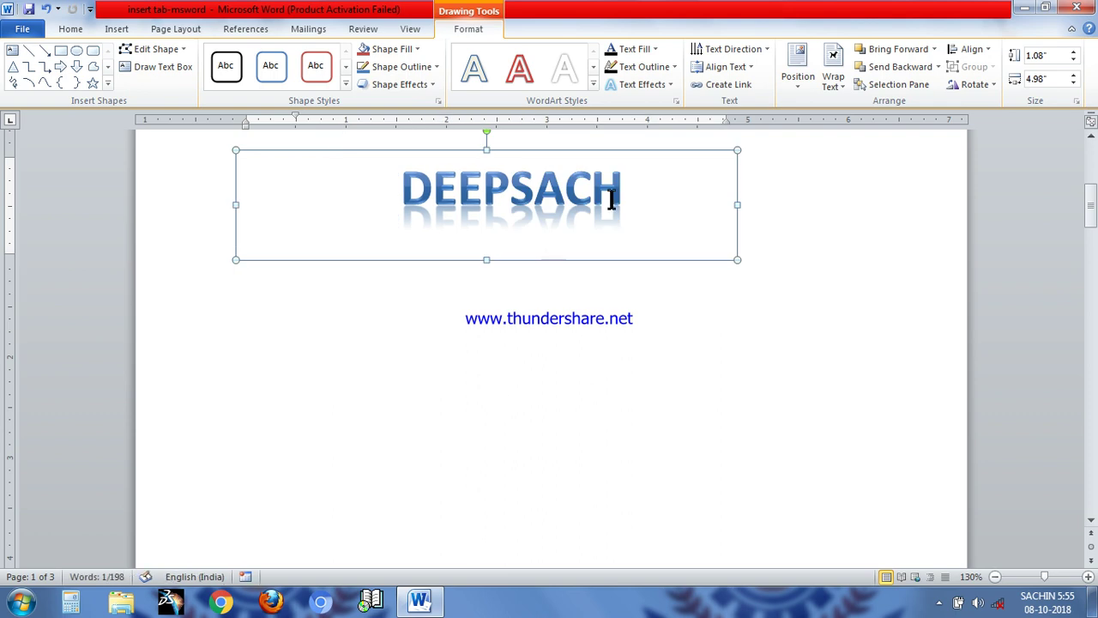
left_click_drag(622, 181, 419, 161)
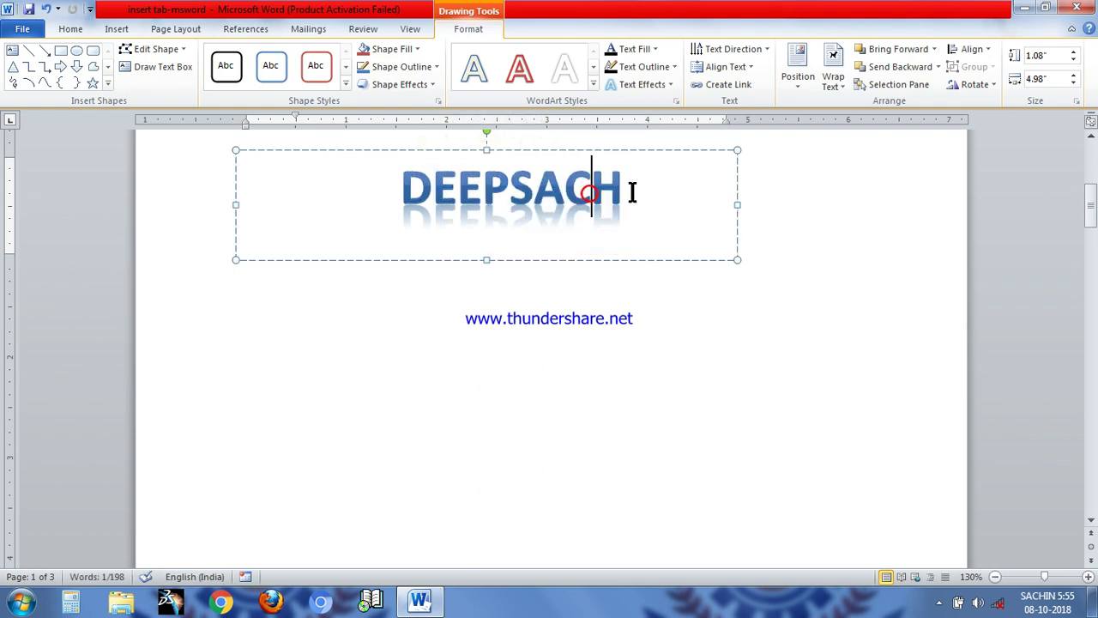
left_click_drag(630, 189, 341, 191)
left_click(594, 83)
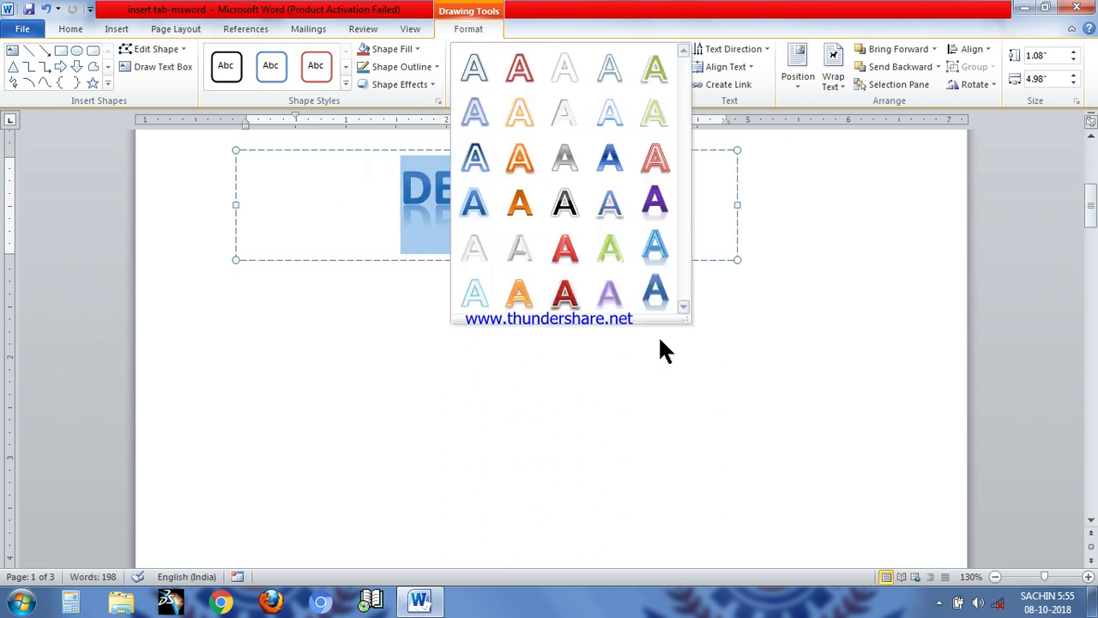
- Restyle the WordArt with a reddish shadowed style, a glow and an orange text outline
left_click(562, 249)
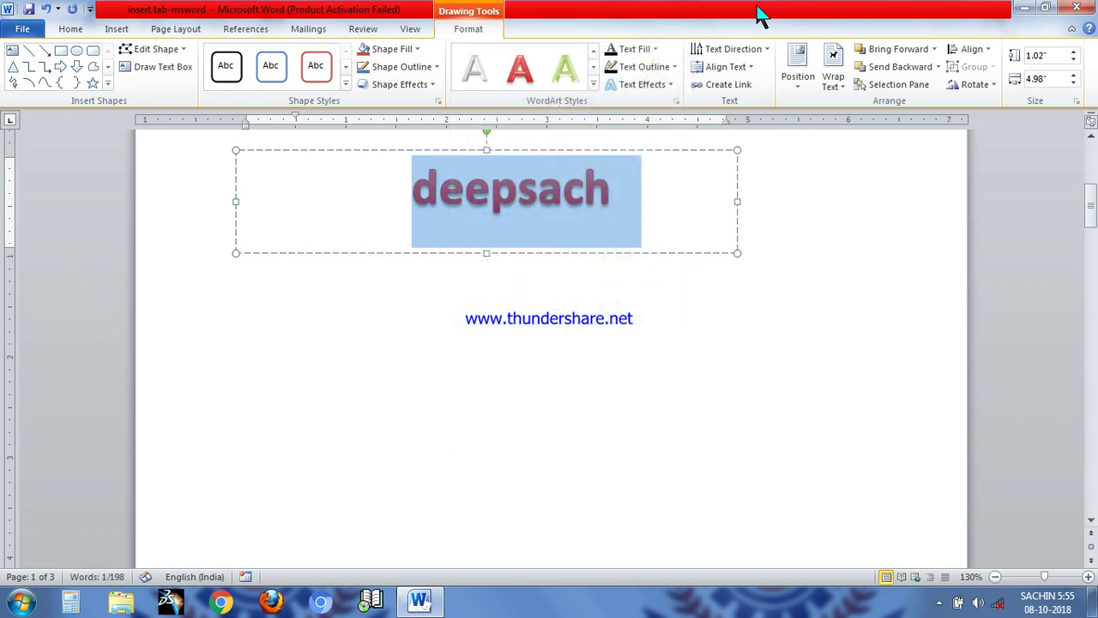
left_click(666, 81)
mouse_move(679, 182)
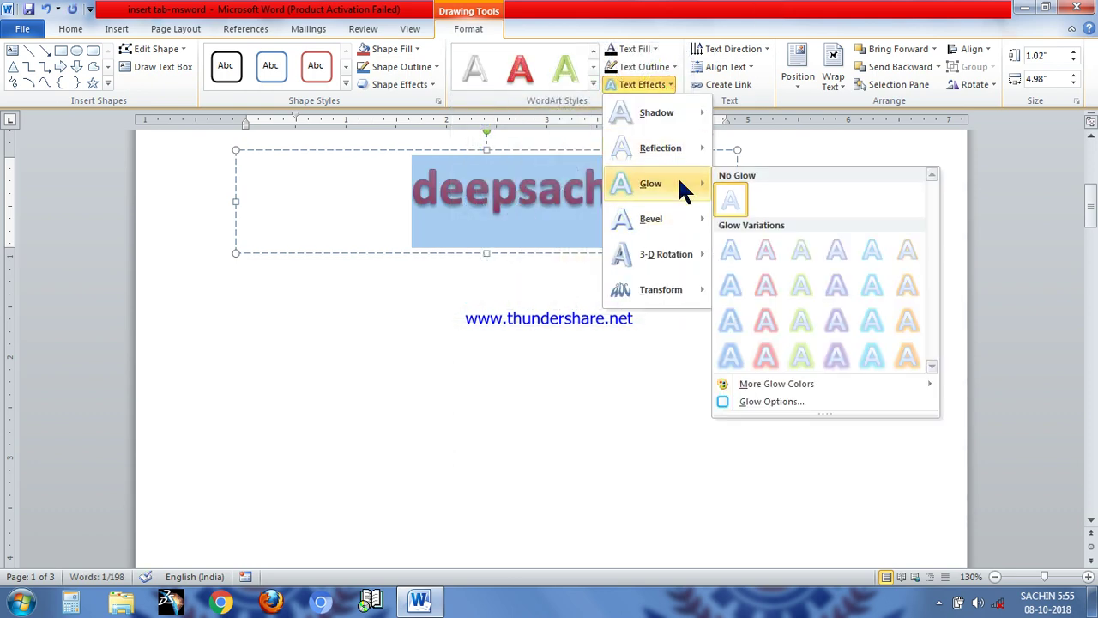
left_click(836, 355)
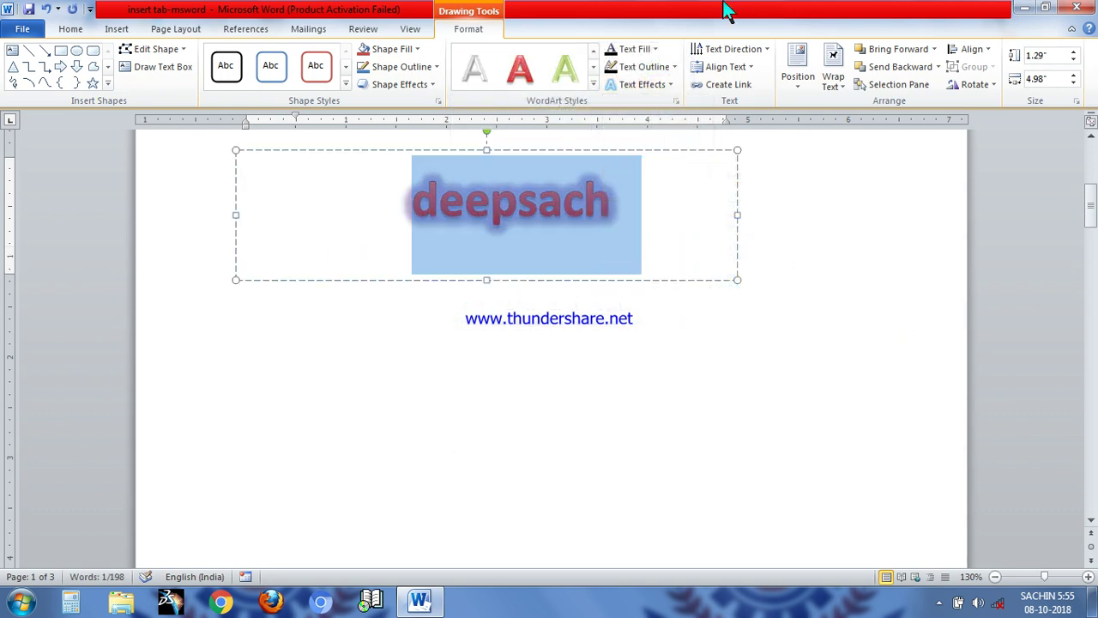
left_click(658, 67)
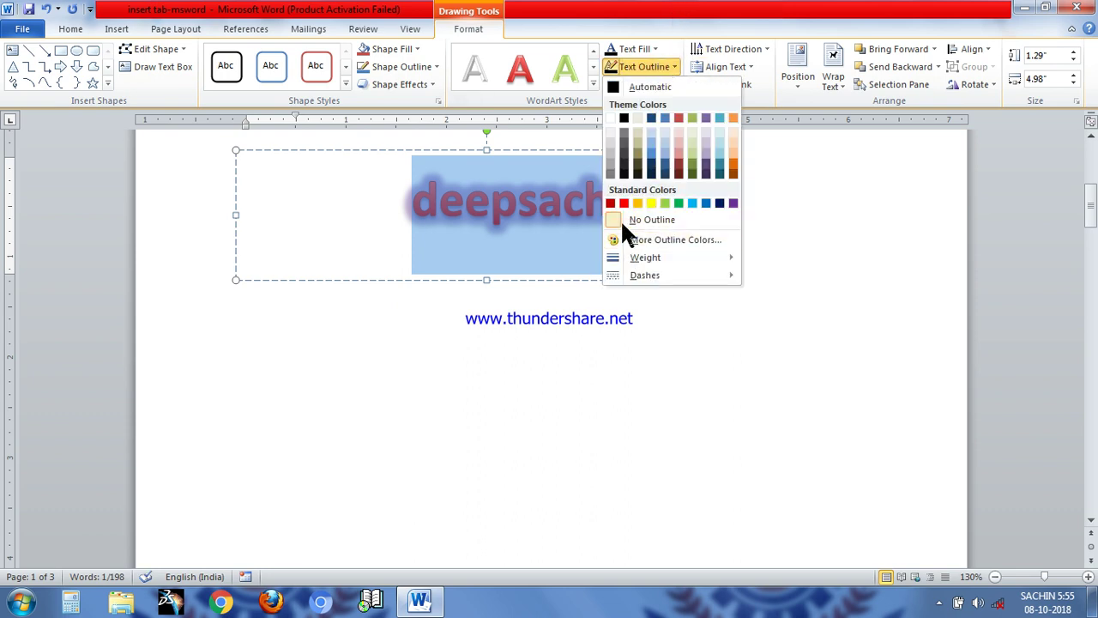
left_click(646, 203)
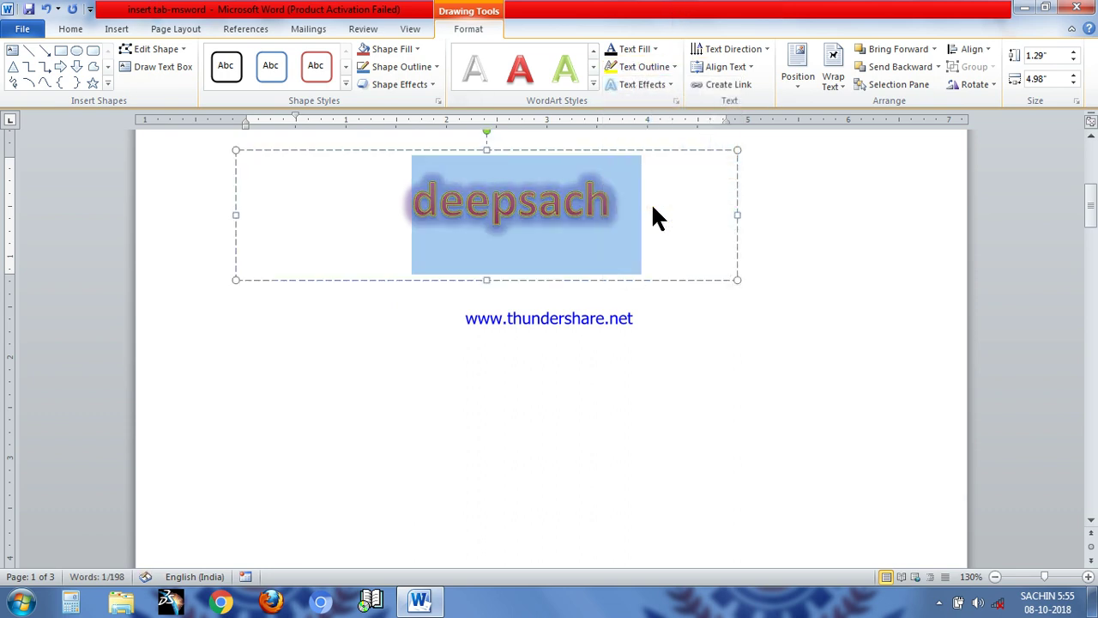
- Move the deepsach WordArt lower and further right on page 1
left_click(564, 213)
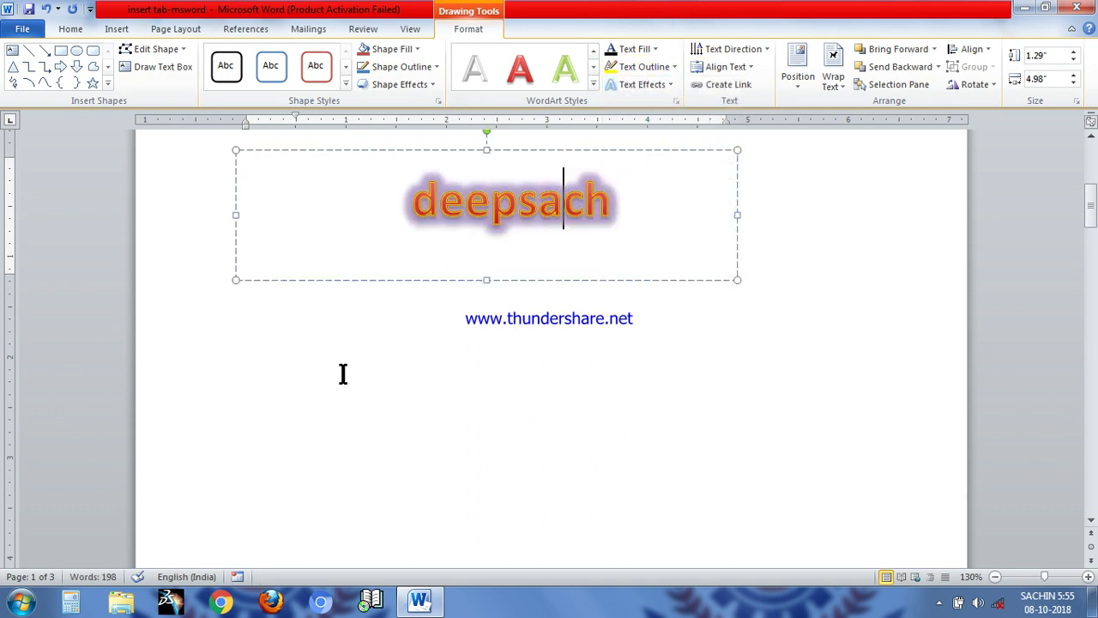
left_click(414, 391)
left_click(106, 26)
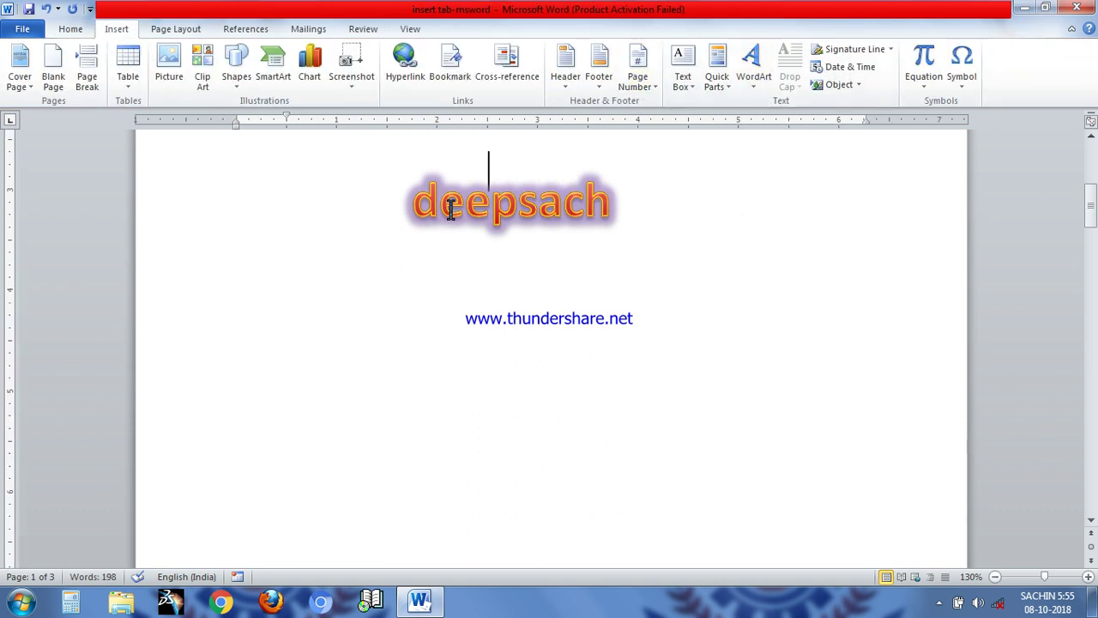
left_click(504, 233)
left_click_drag(546, 151, 705, 229)
left_click(533, 435)
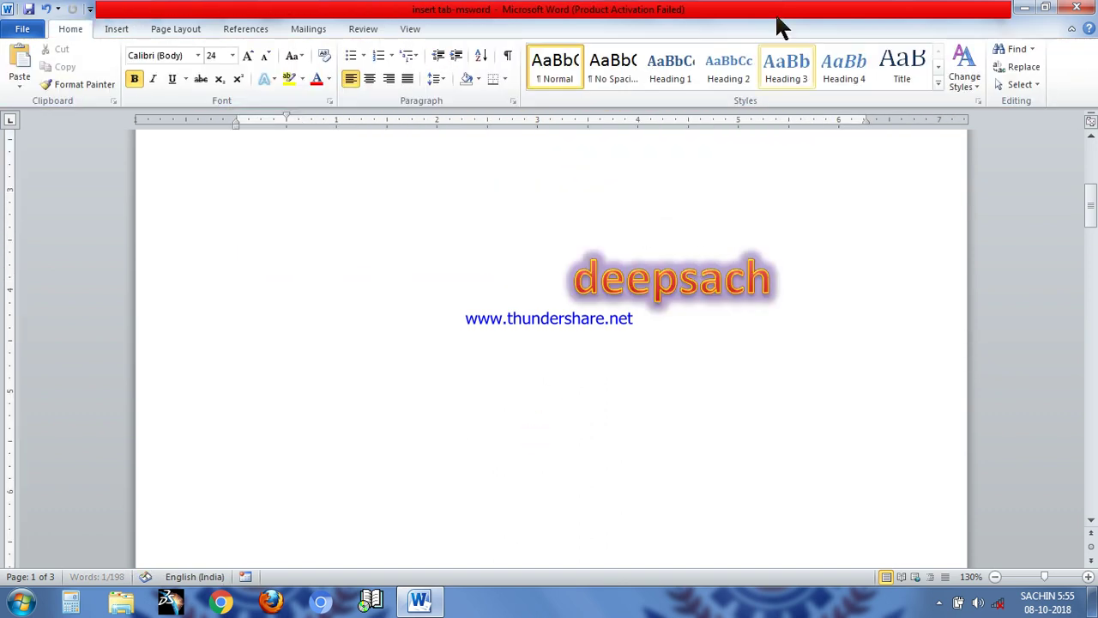
left_click(109, 30)
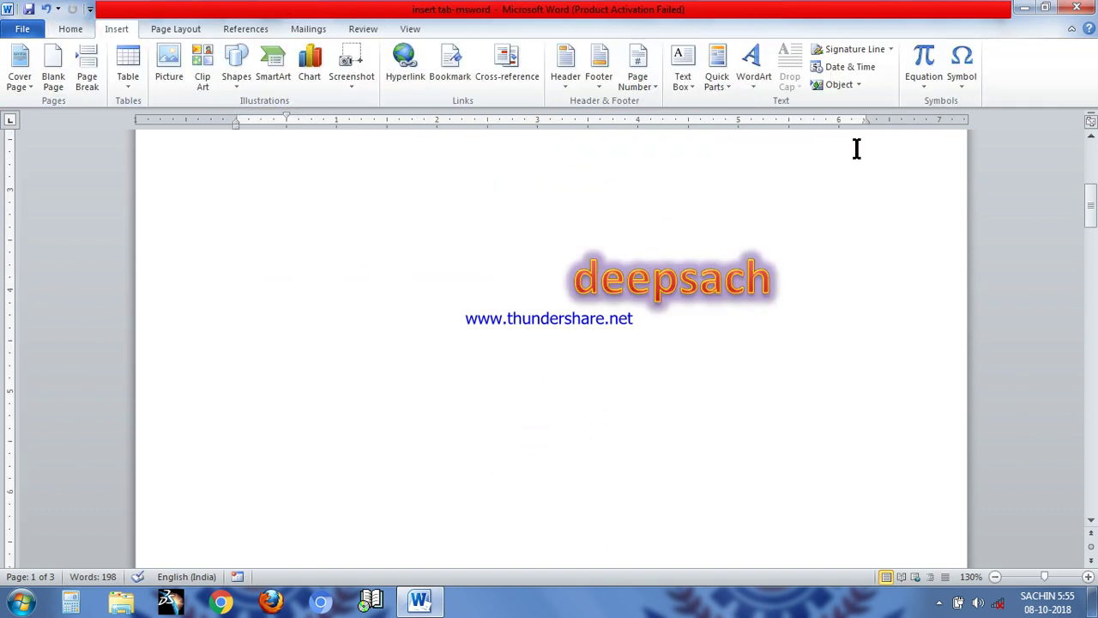
- Place the caret before 'On the Insert tab' on page 2 and bring up the Drop Cap choices
scroll(800, 508, "down", 3)
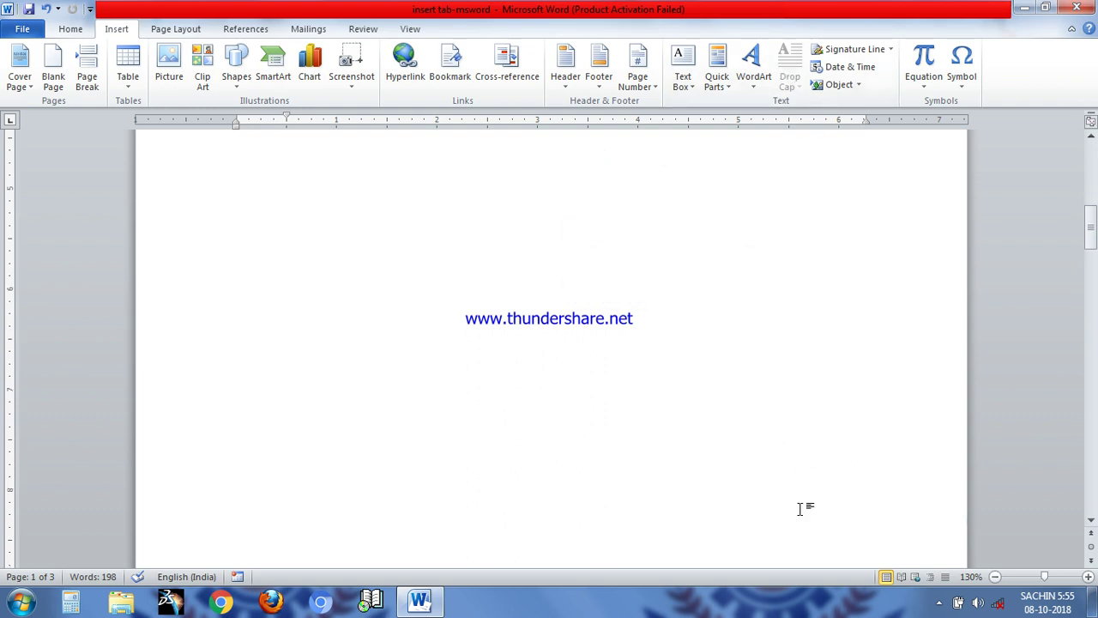
scroll(800, 508, "down", 5)
scroll(800, 508, "down", 5)
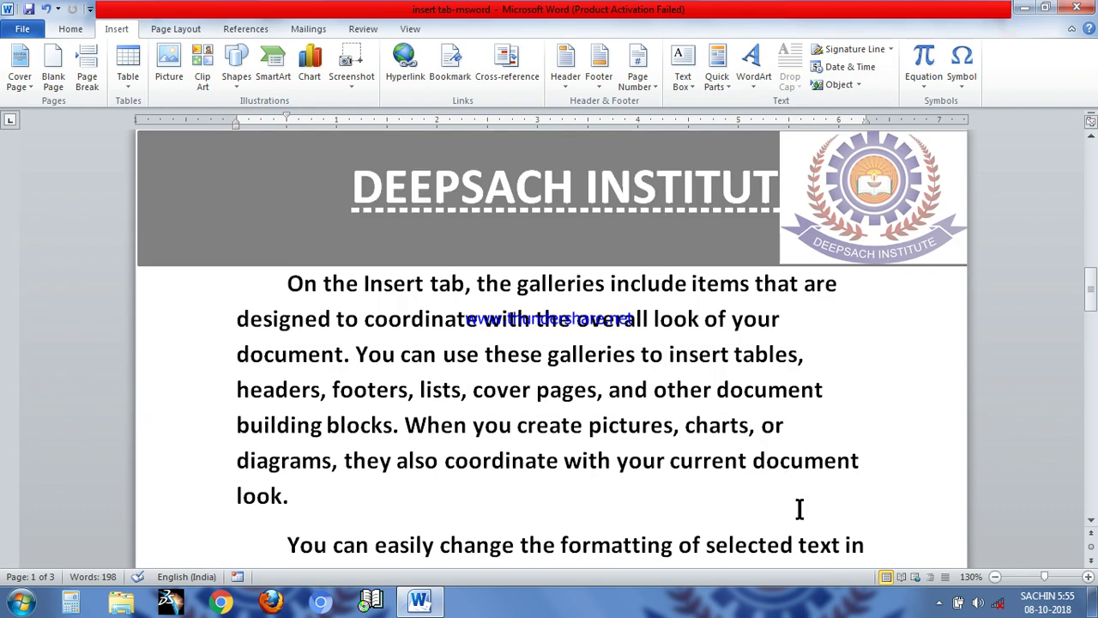
left_click(289, 283)
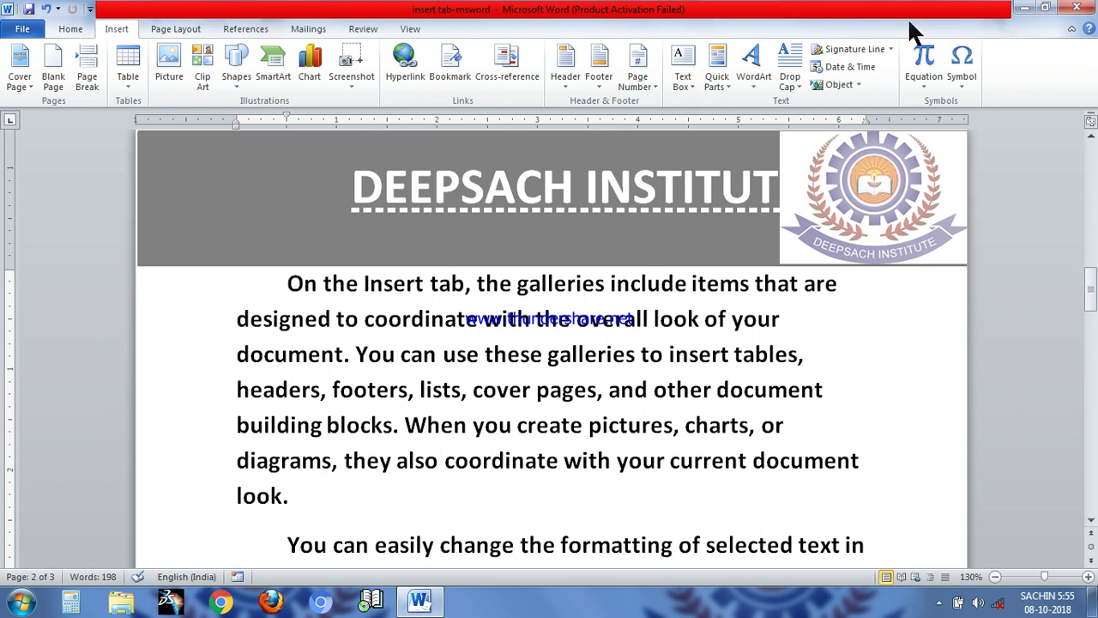
left_click(790, 67)
left_click(418, 525)
scroll(395, 262, "up", 3)
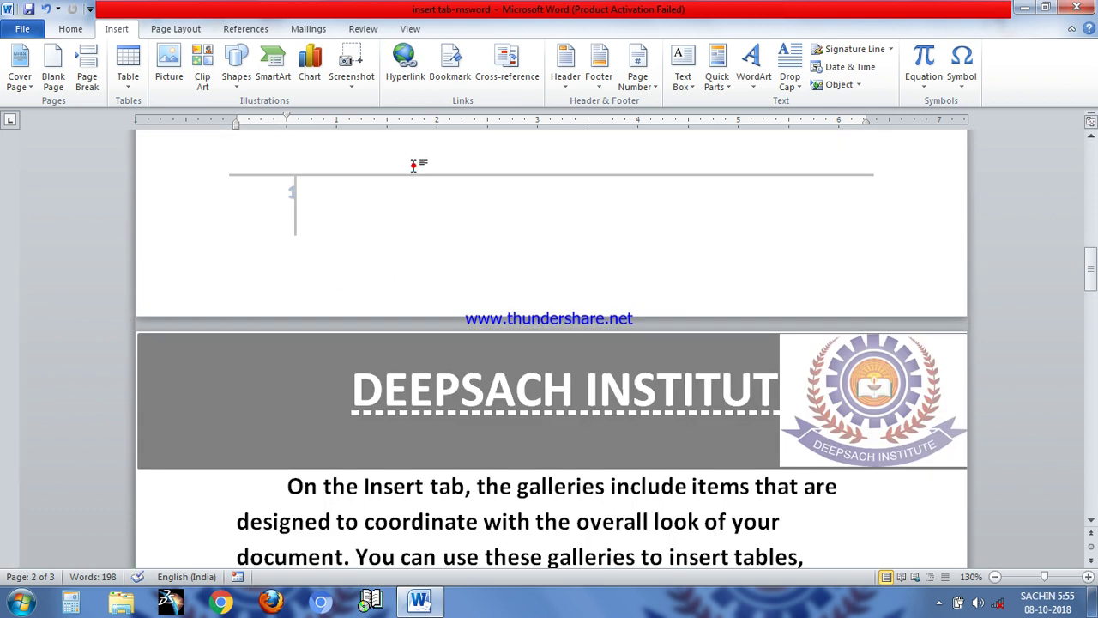
scroll(413, 164, "up", 5)
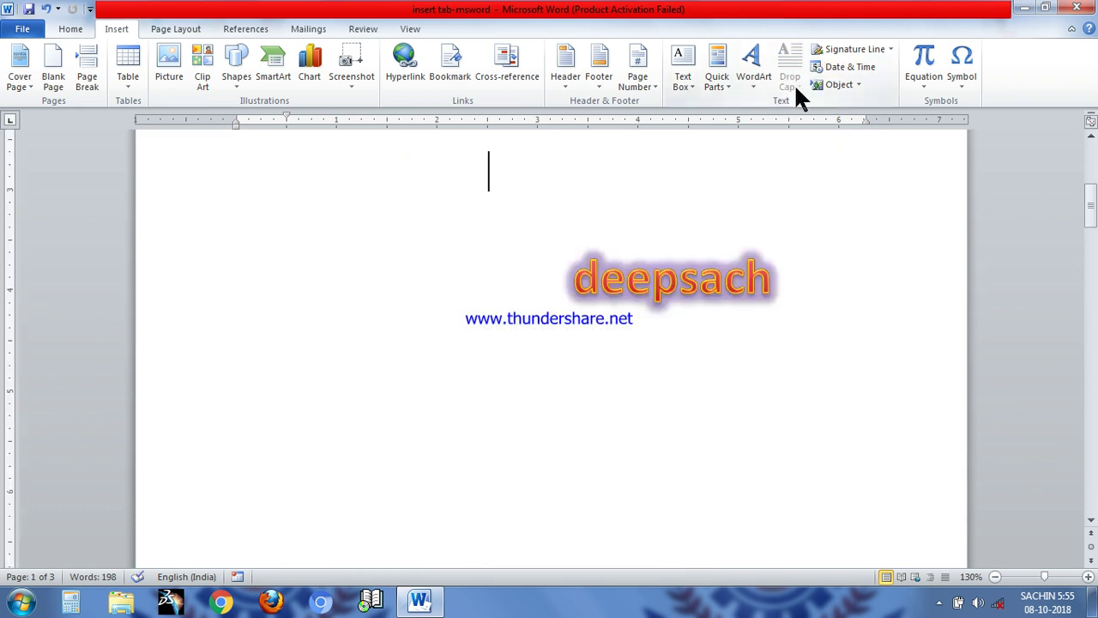
scroll(795, 83, "down", 5)
scroll(571, 489, "down", 5)
scroll(572, 484, "down", 5)
scroll(572, 485, "down", 1)
left_click(285, 385)
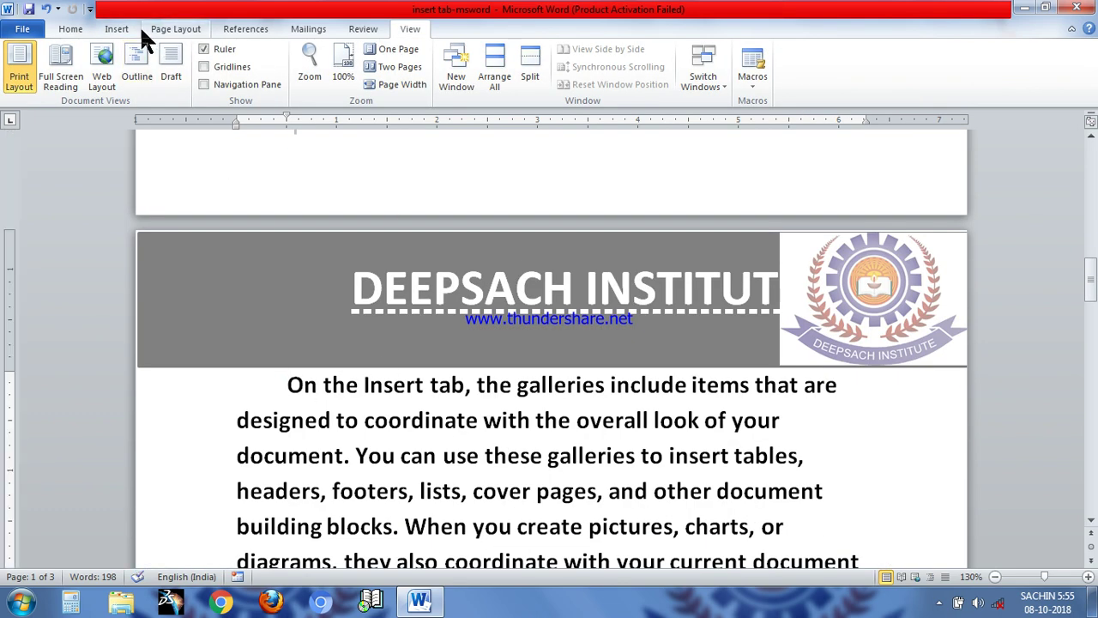
left_click(125, 29)
left_click(793, 84)
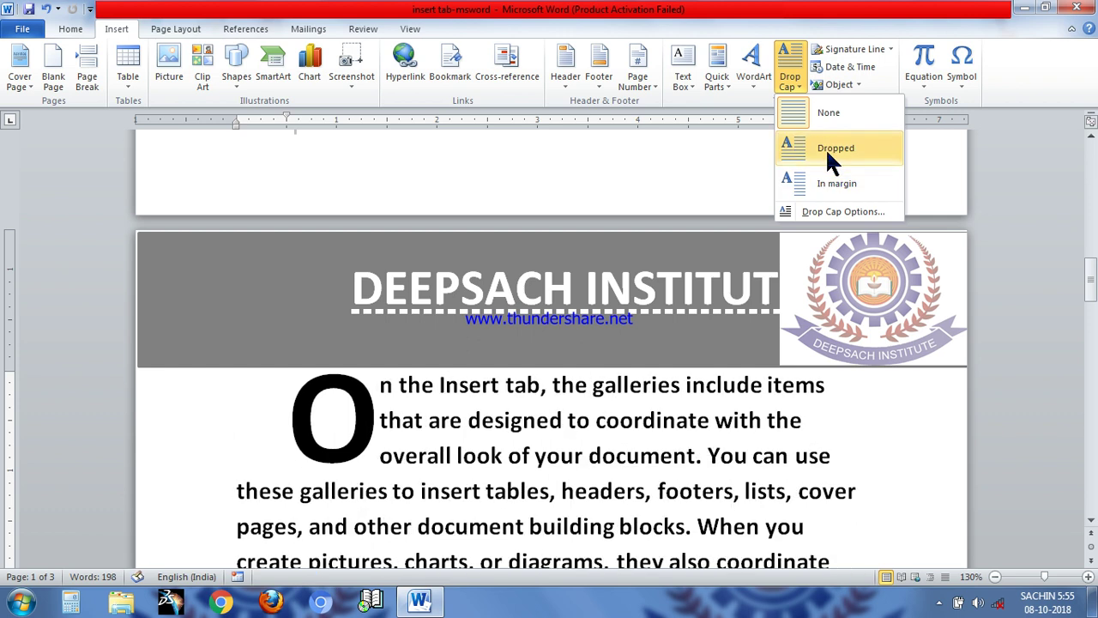
- Make the opening O a dropped capital with Lines to drop set to 5
left_click(826, 150)
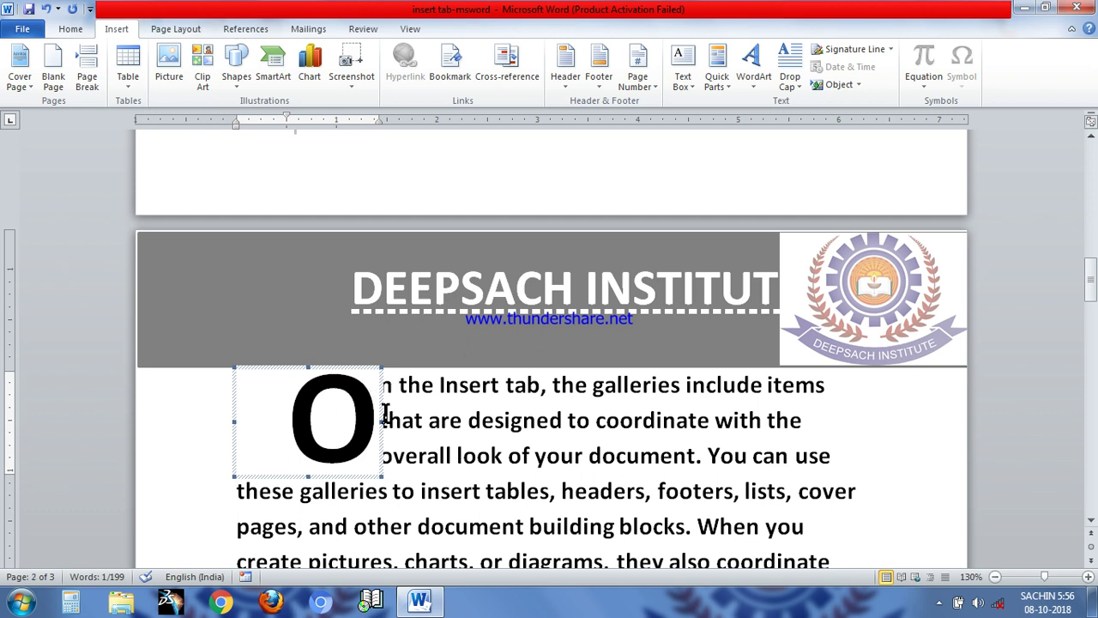
left_click(790, 86)
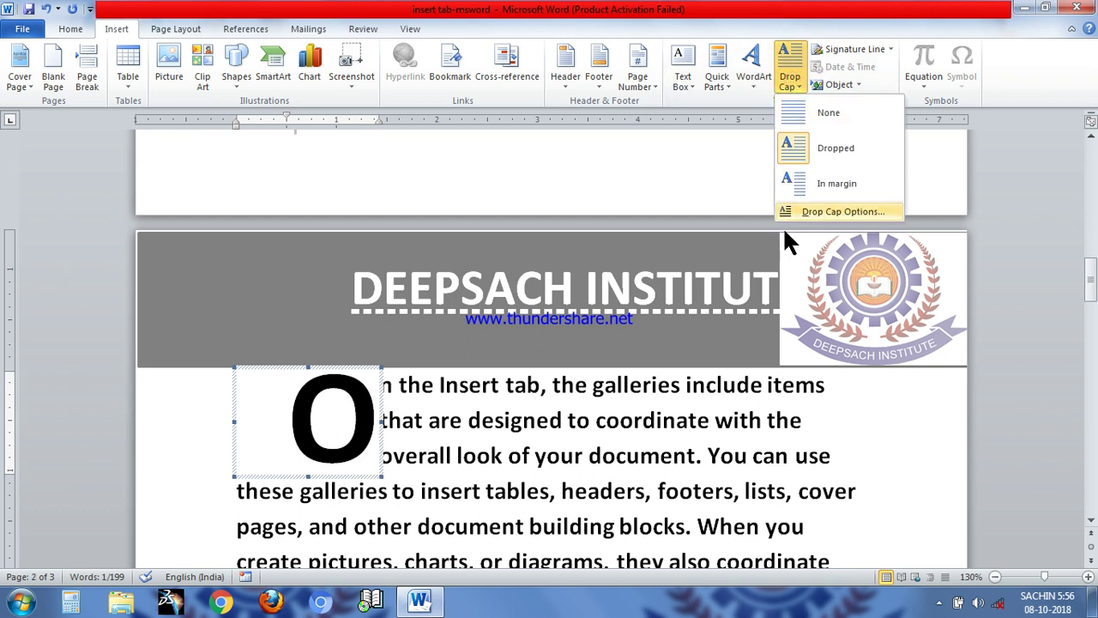
left_click(819, 212)
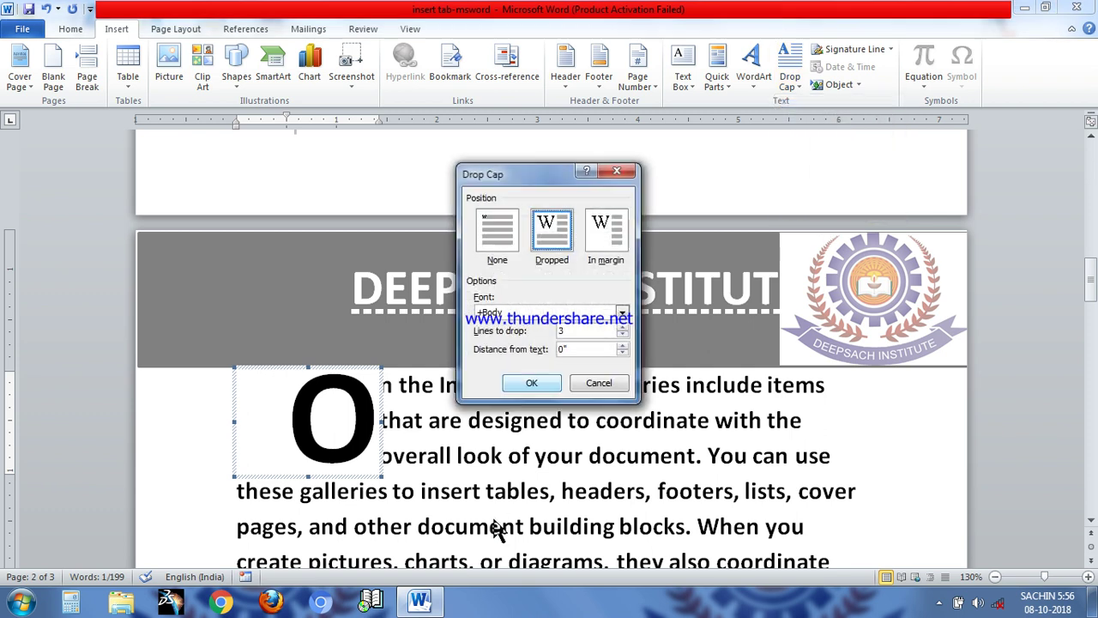
double_click(566, 333)
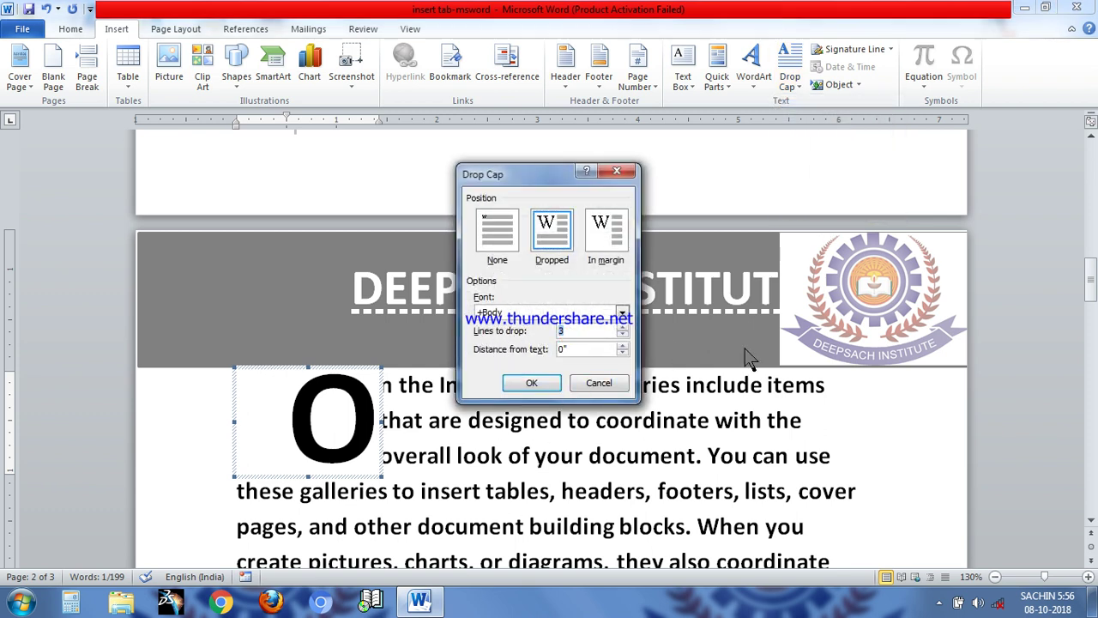
left_click(531, 382)
scroll(540, 429, "down", 2)
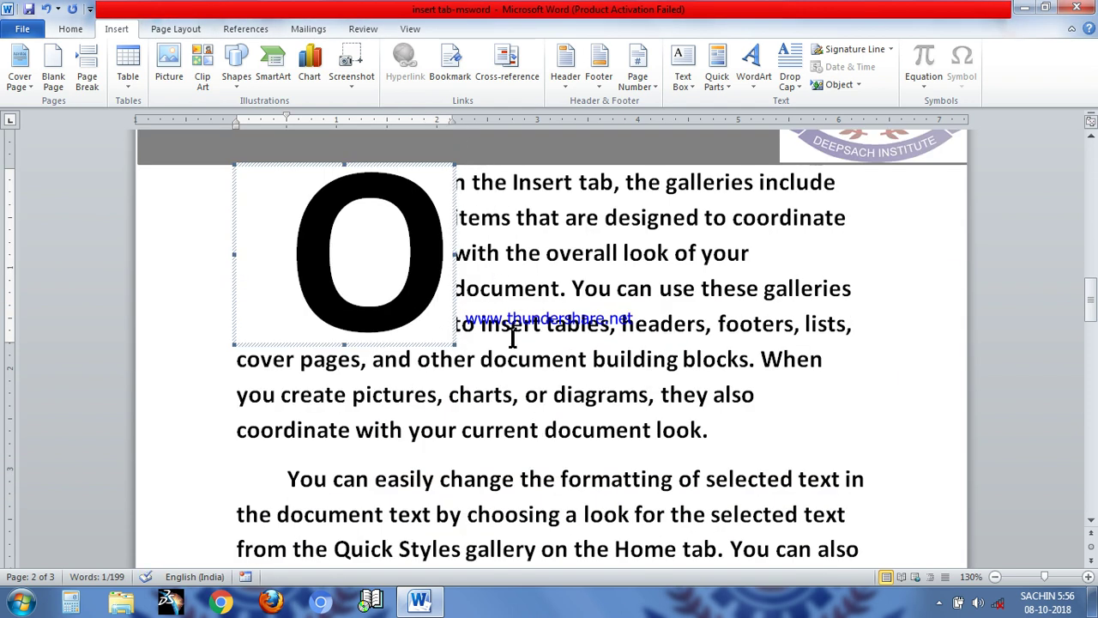
scroll(183, 337, "down", 1)
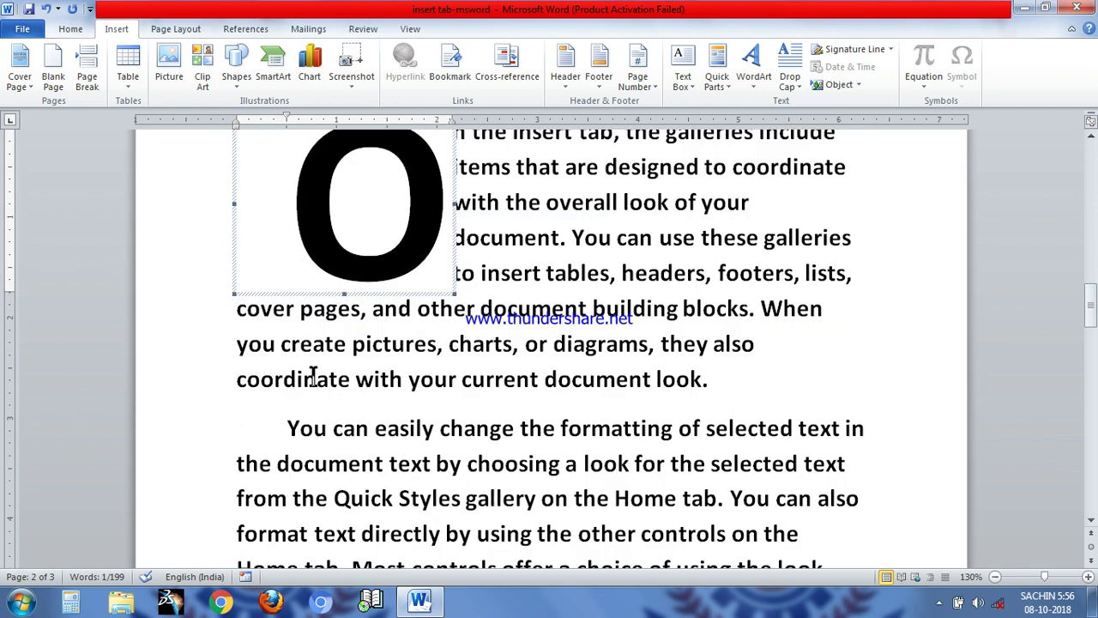
left_click(289, 428)
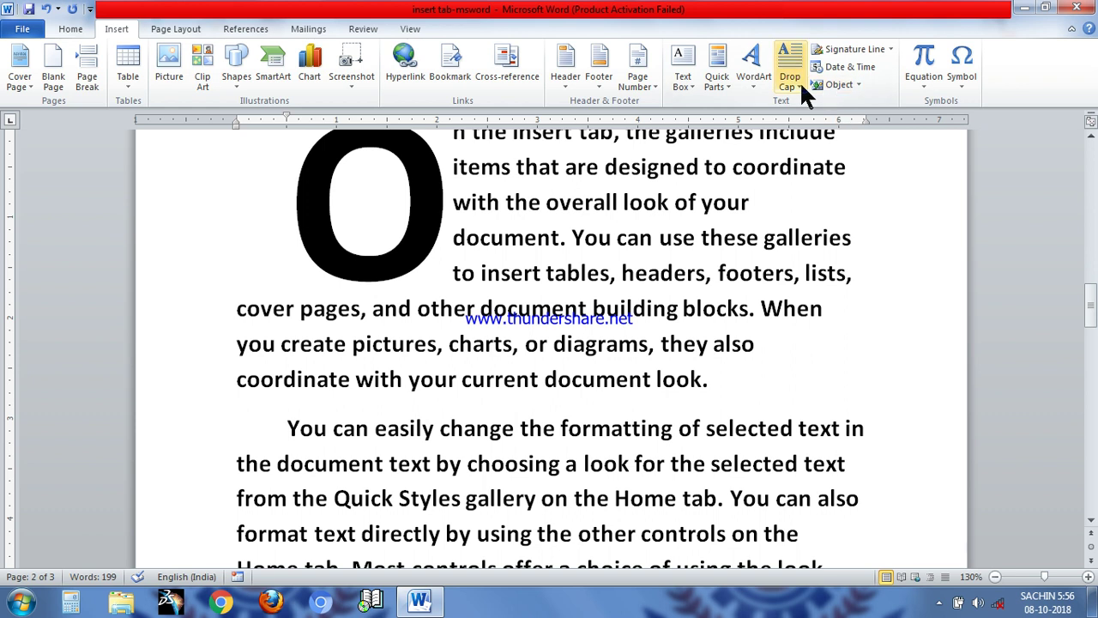
- Give the 'You can easily' paragraph a dropped capital Y, three lines deep
left_click(799, 81)
left_click(827, 151)
scroll(269, 387, "down", 3)
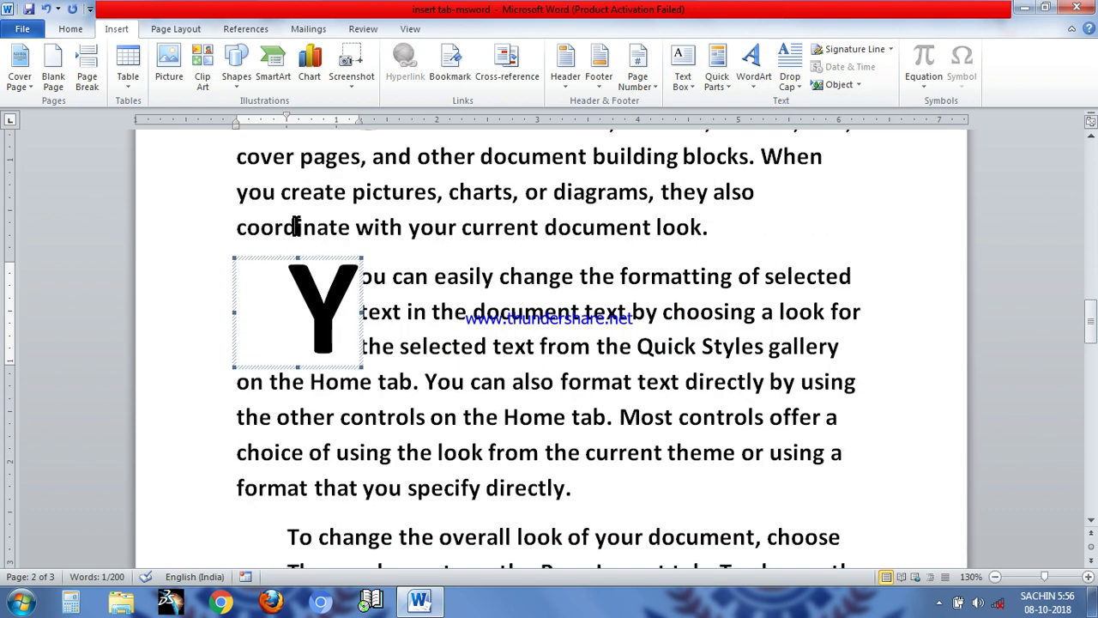
left_click(494, 382)
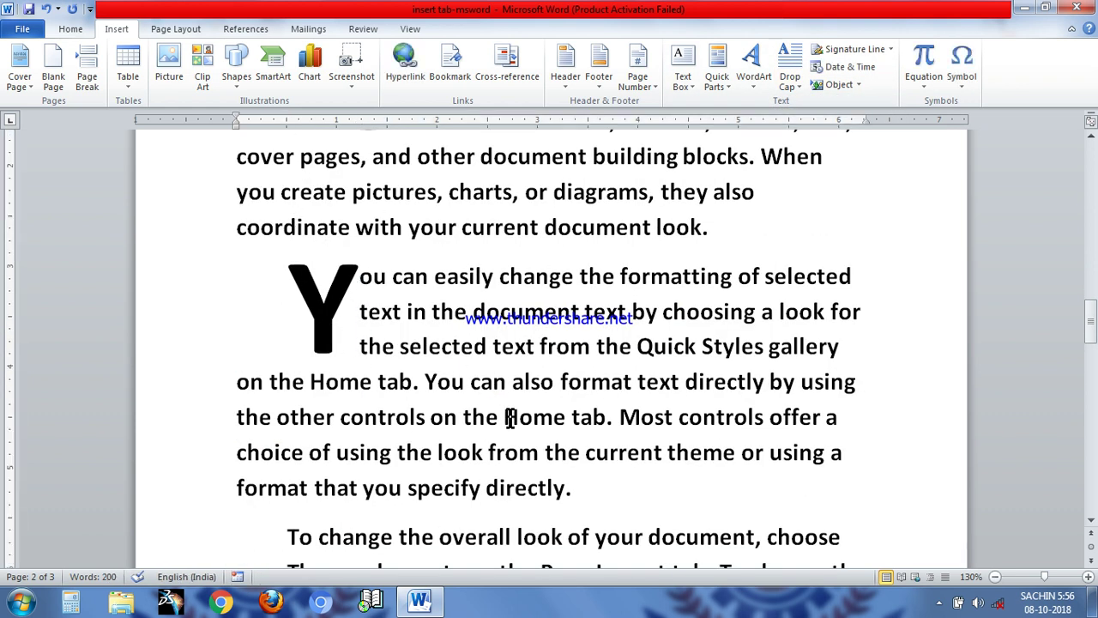
scroll(511, 418, "down", 4)
- Give the 'To change the overall look' paragraph a dropped capital T, then review the page
left_click(290, 333)
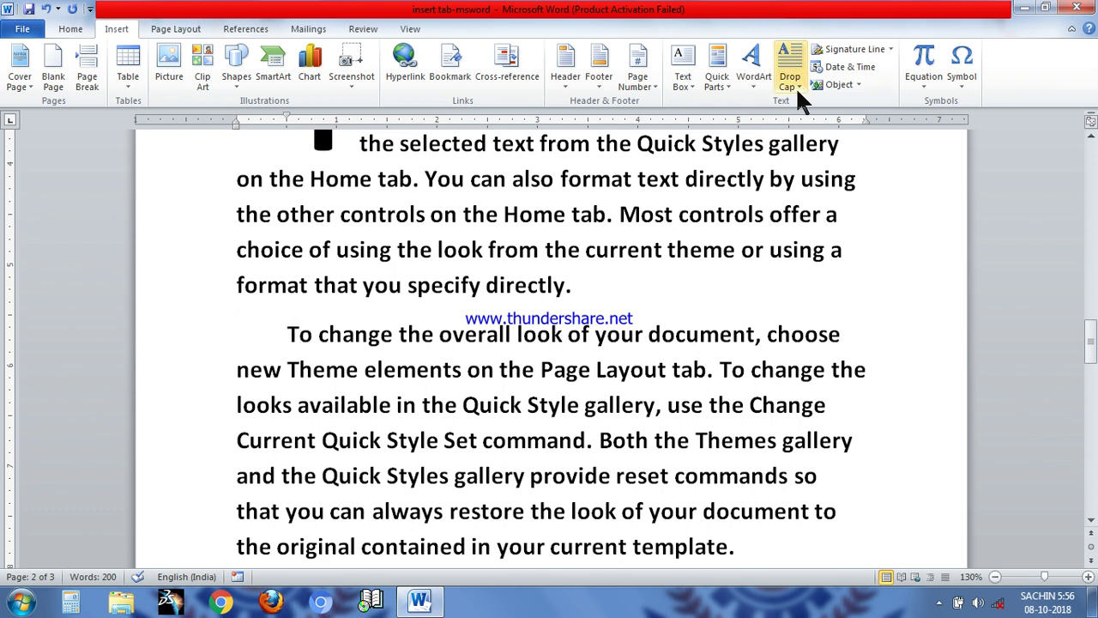
left_click(795, 86)
left_click(817, 151)
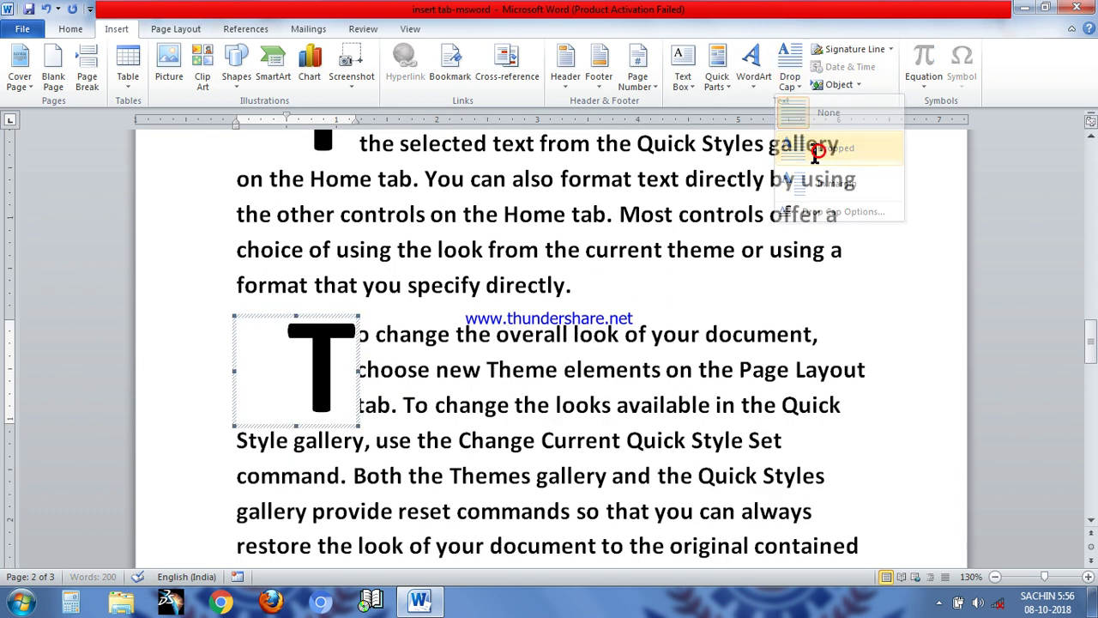
left_click(644, 442)
scroll(644, 449, "down", 3)
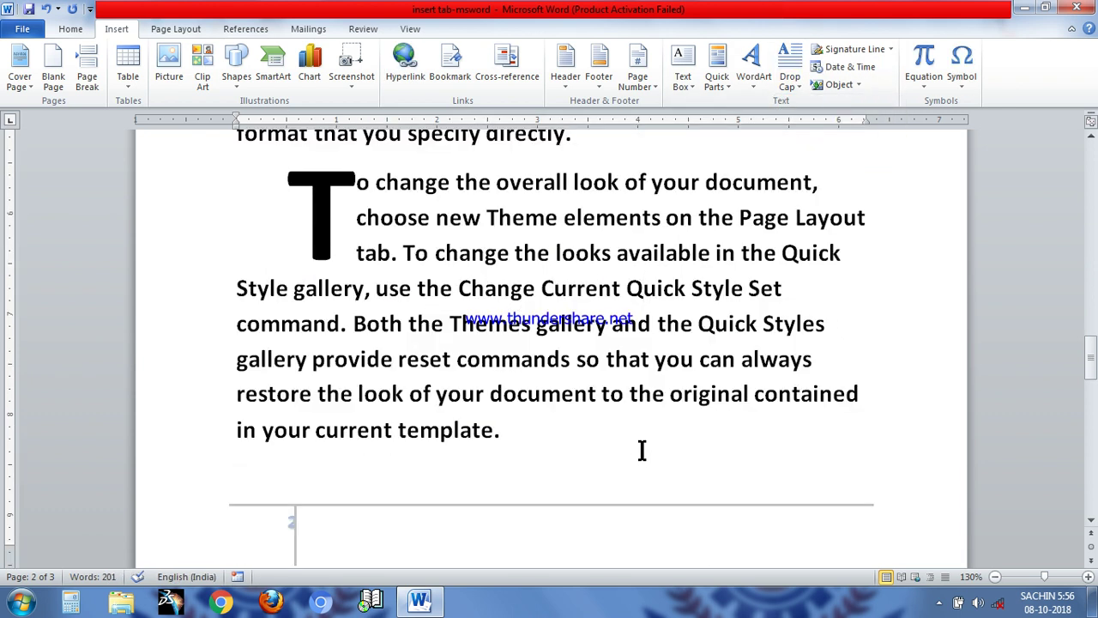
scroll(641, 430, "up", 3)
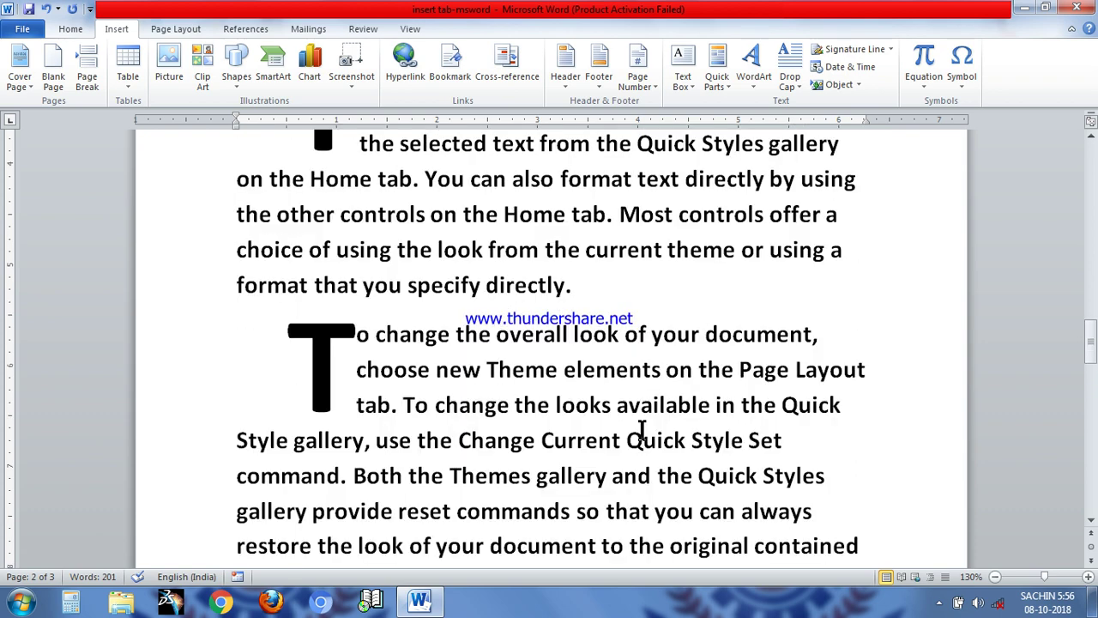
scroll(643, 429, "up", 4)
scroll(656, 412, "up", 4)
scroll(655, 380, "up", 2)
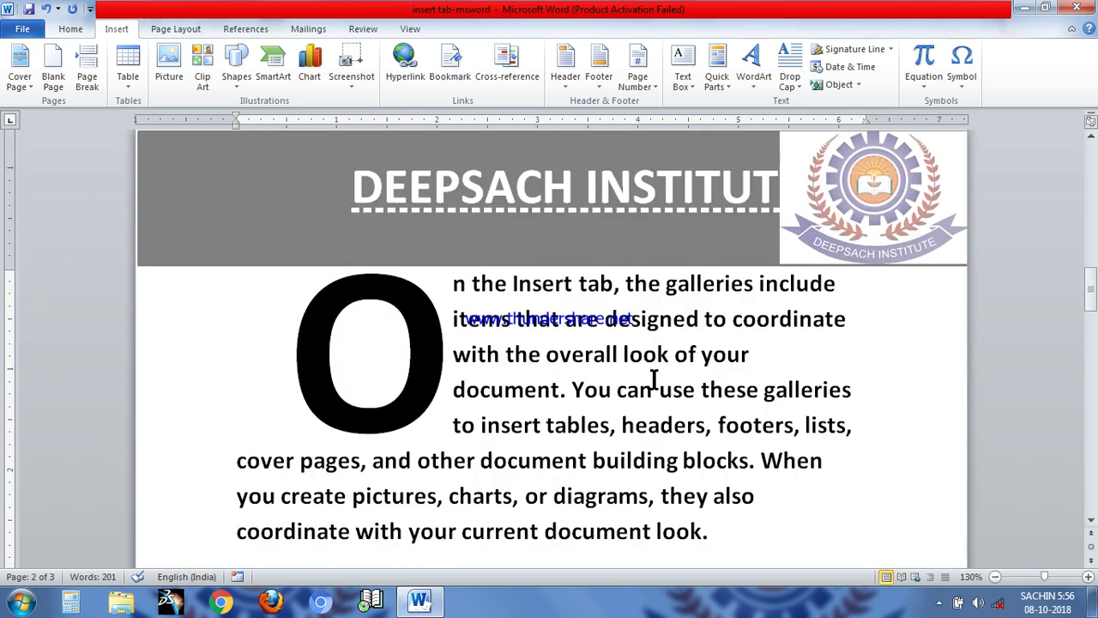
scroll(654, 380, "down", 4)
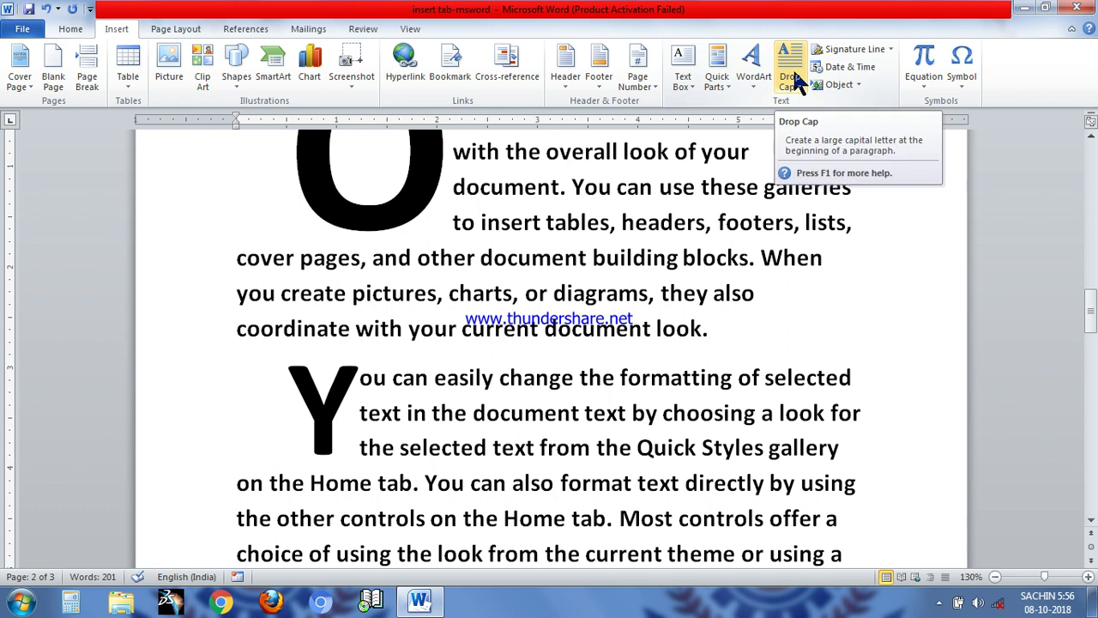